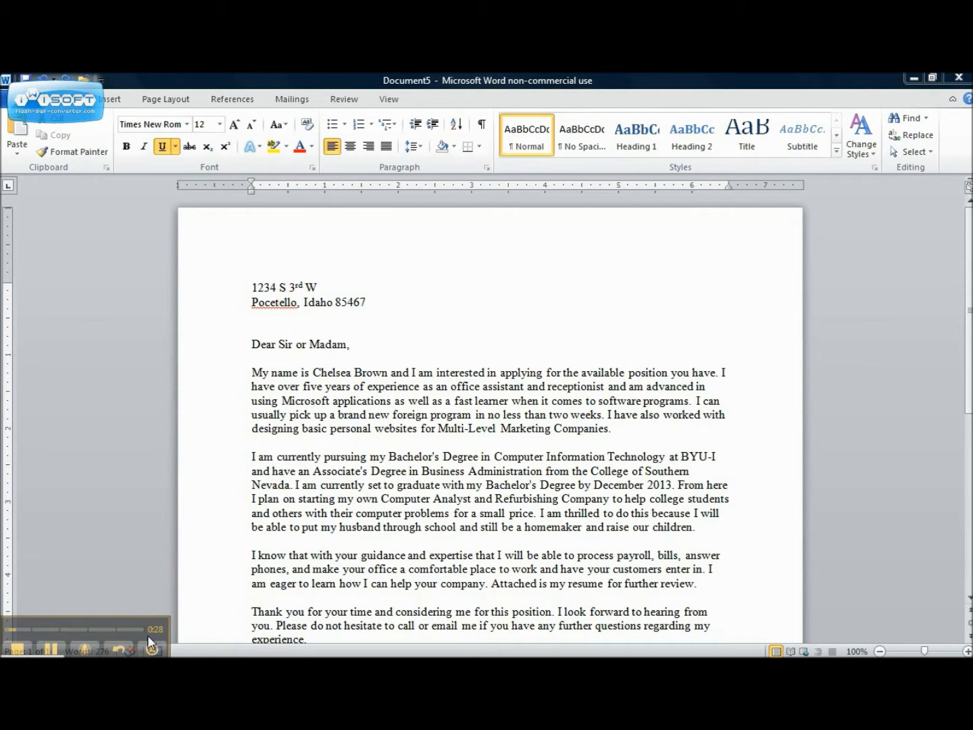
scroll(489, 419, down, 1)
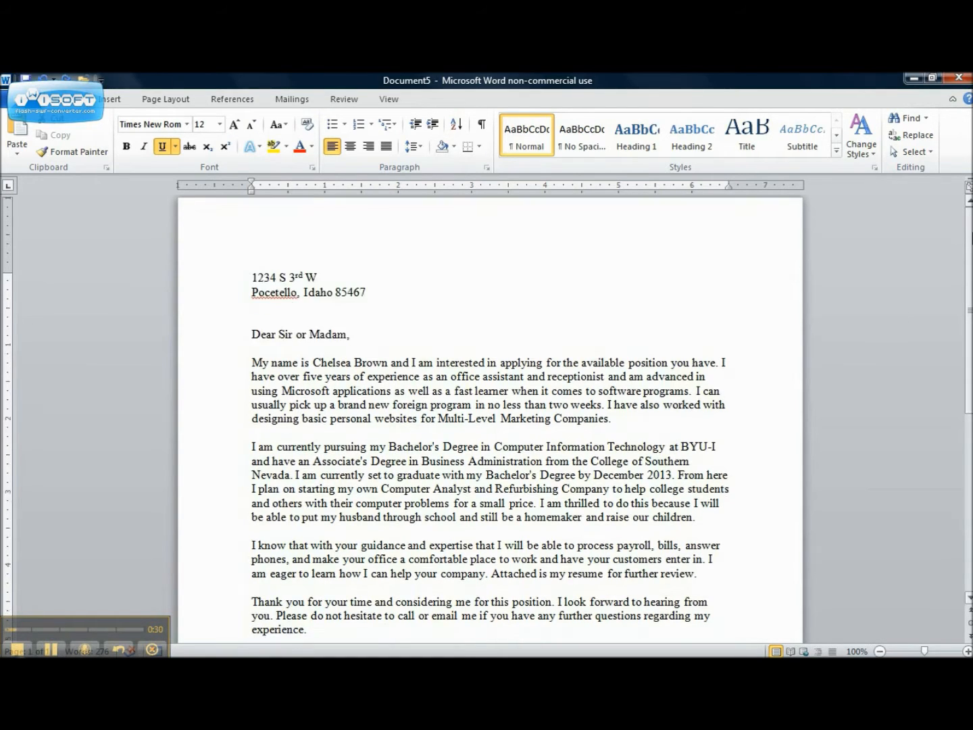
scroll(963, 428, down, 9)
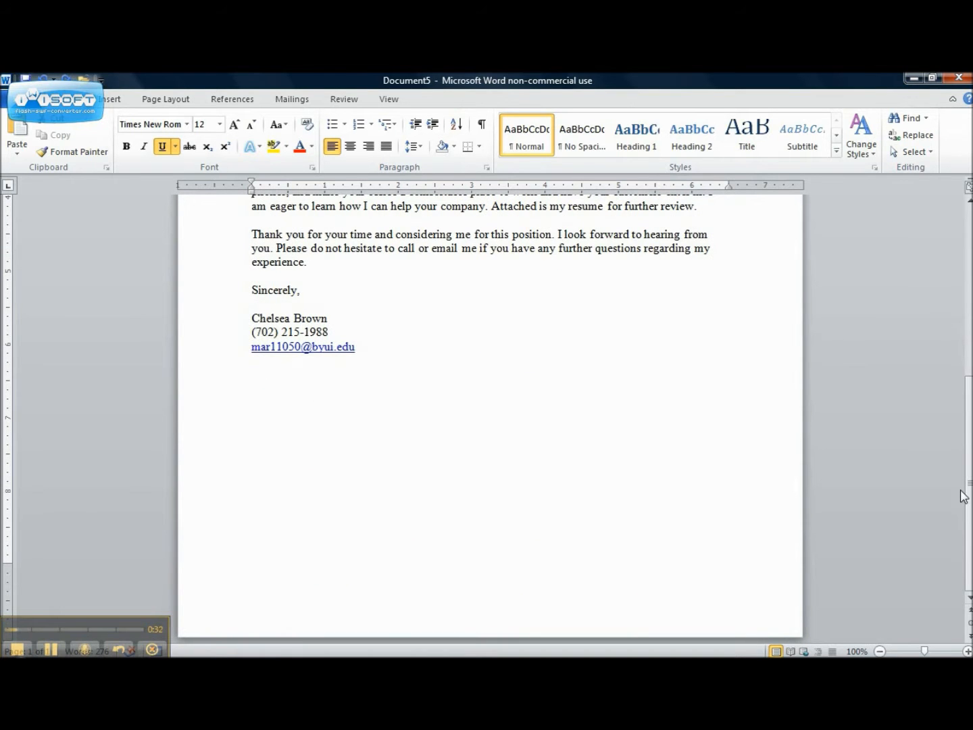
mouse_move(958, 414)
mouse_down()
mouse_move(947, 187)
mouse_move(959, 597)
mouse_up()
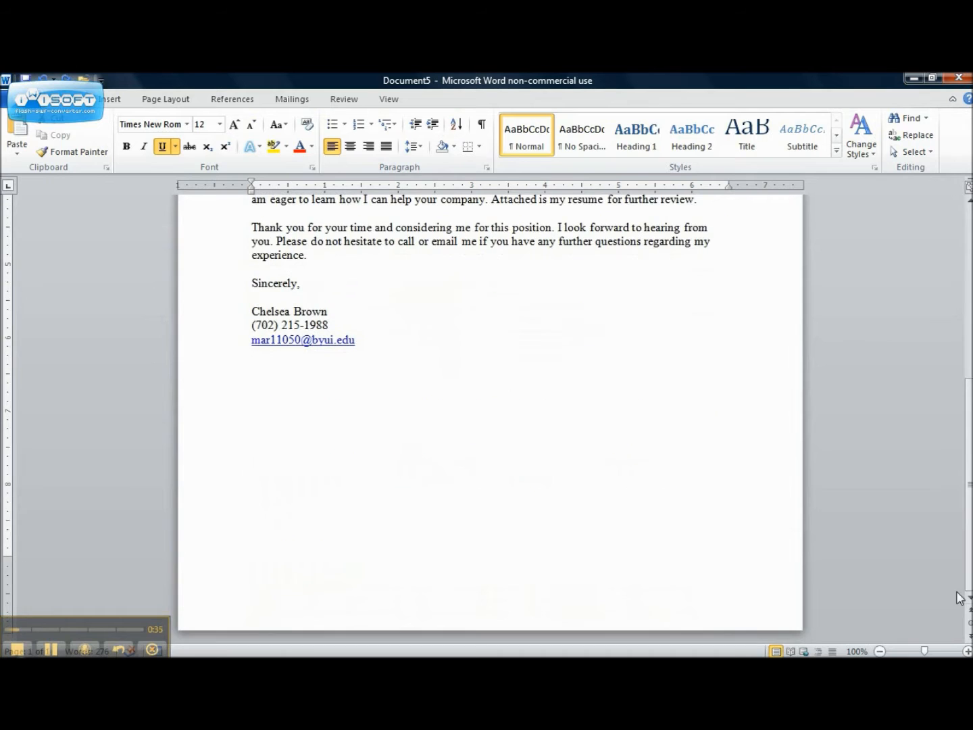
drag(959, 506, 961, 229)
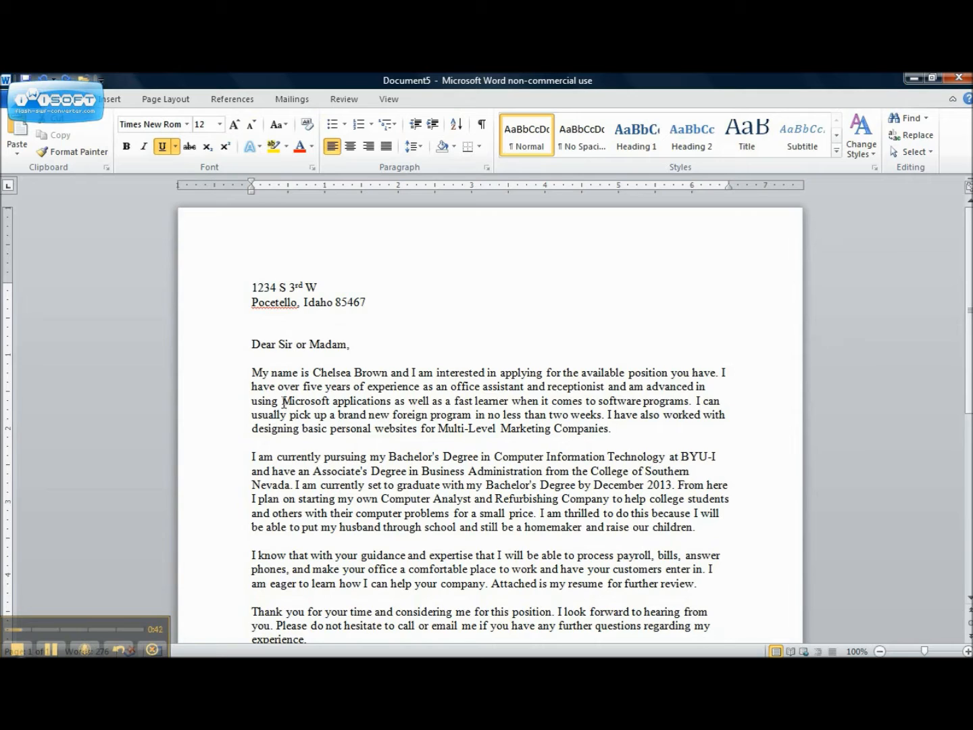
drag(283, 401, 611, 429)
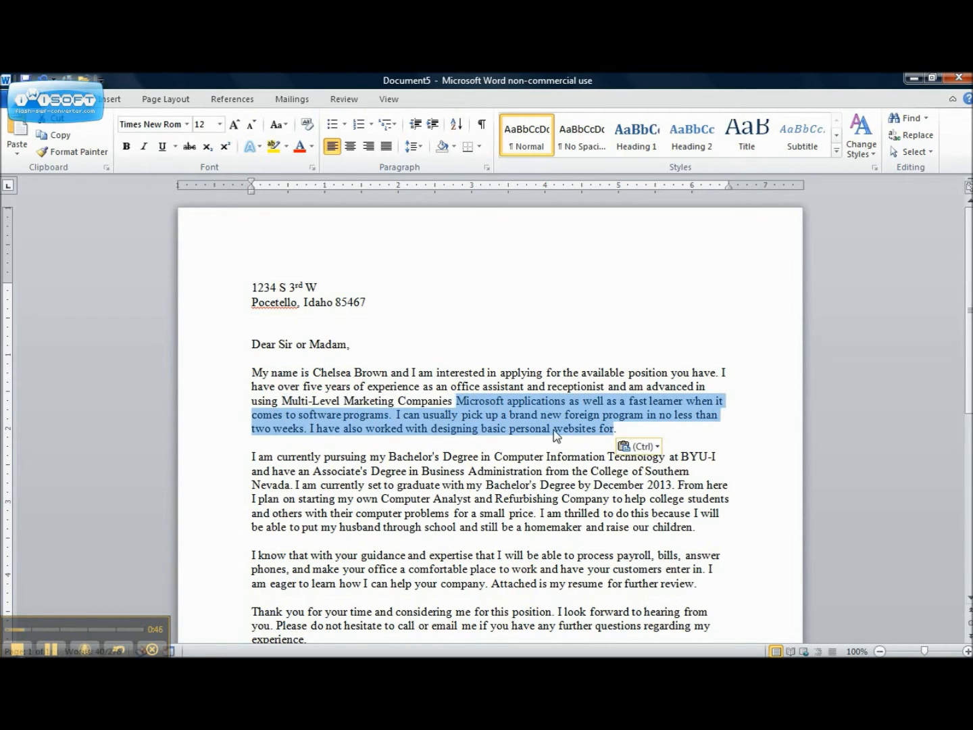
key(ctrl+z)
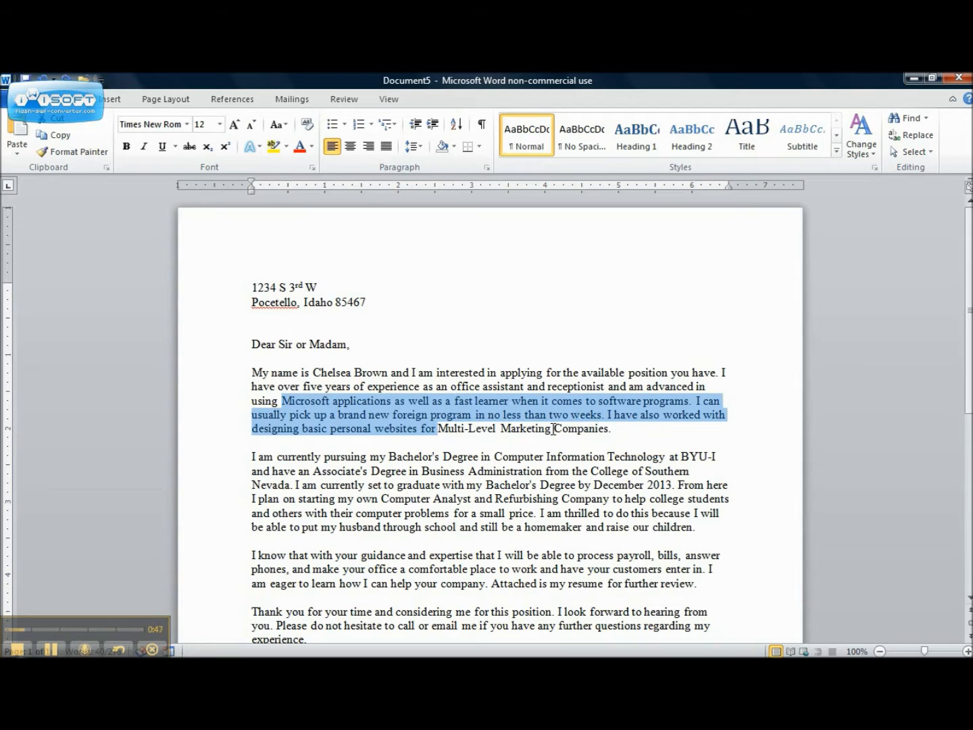
click(531, 473)
click(219, 581)
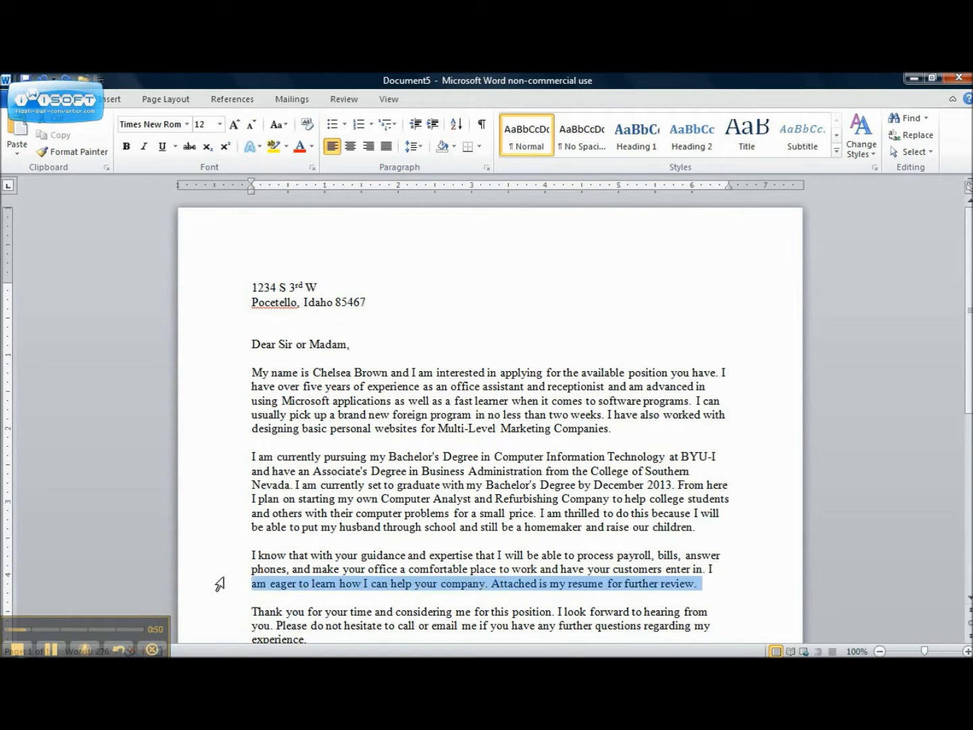
click(302, 486)
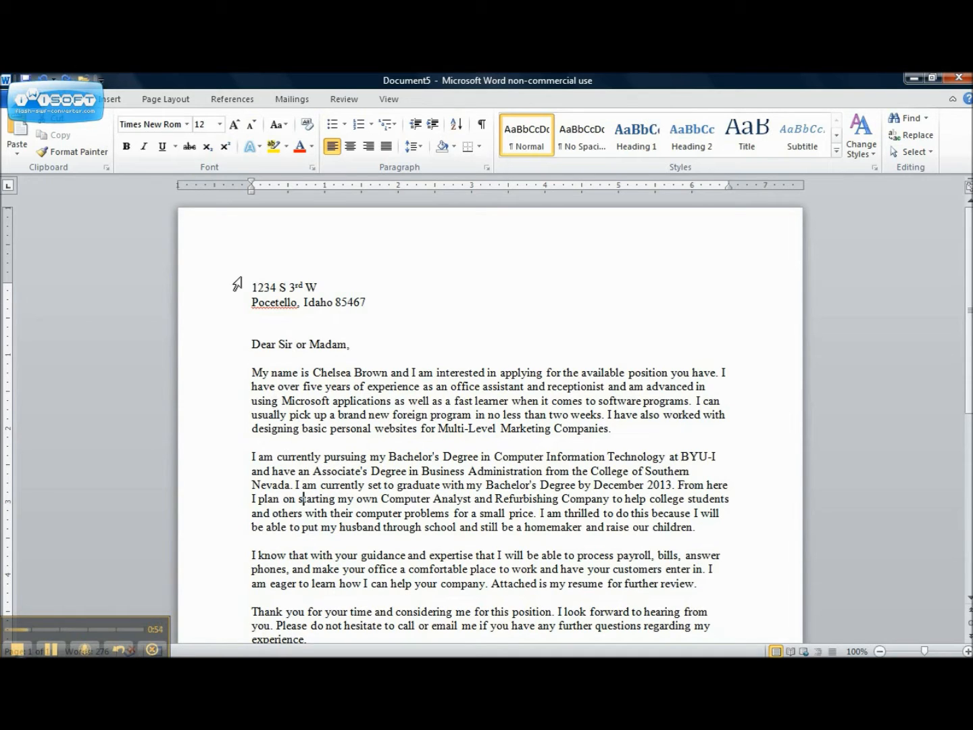
Select the entire letter and set the page's vertical alignment to Center for the whole document
mouse_move(248, 283)
mouse_down()
mouse_move(330, 412)
mouse_move(391, 582)
mouse_move(385, 636)
mouse_move(378, 552)
mouse_up()
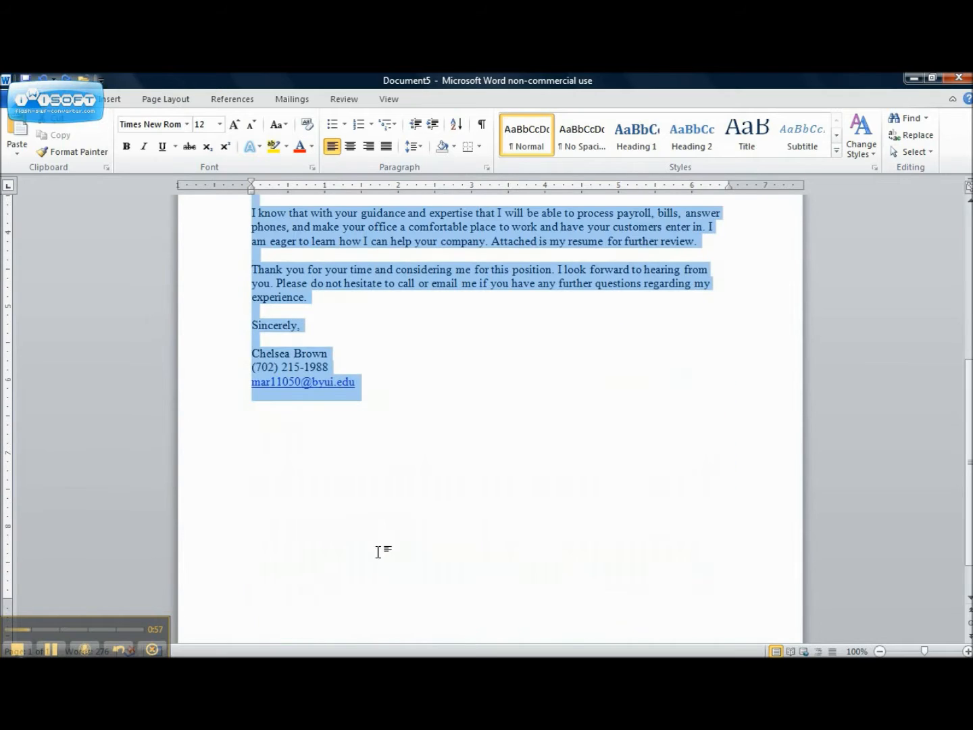
click(178, 105)
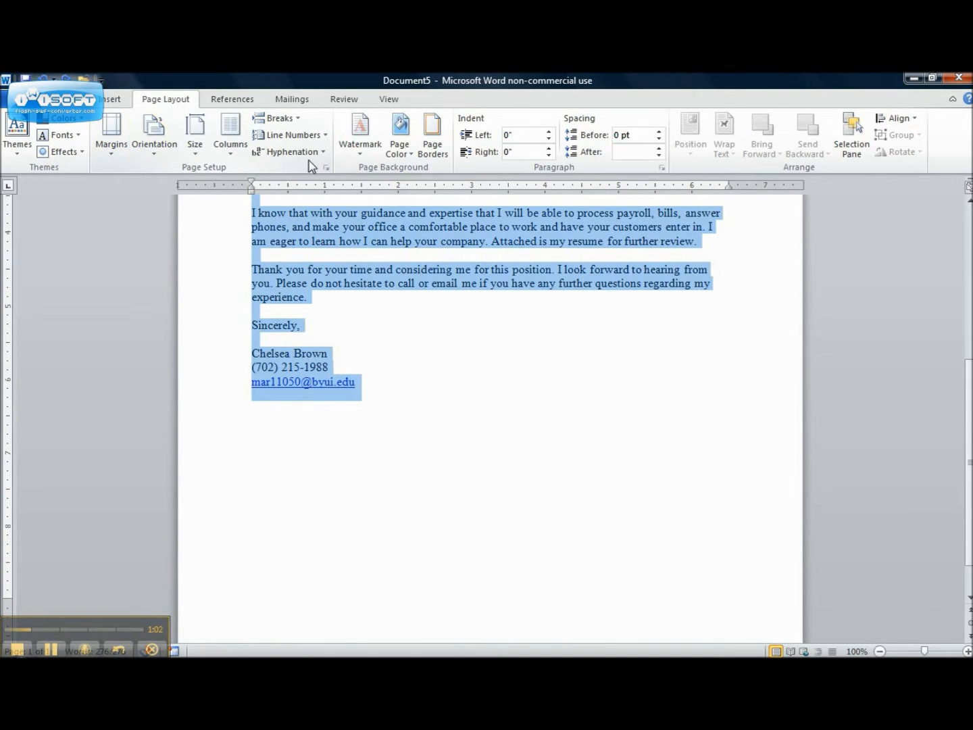
click(325, 167)
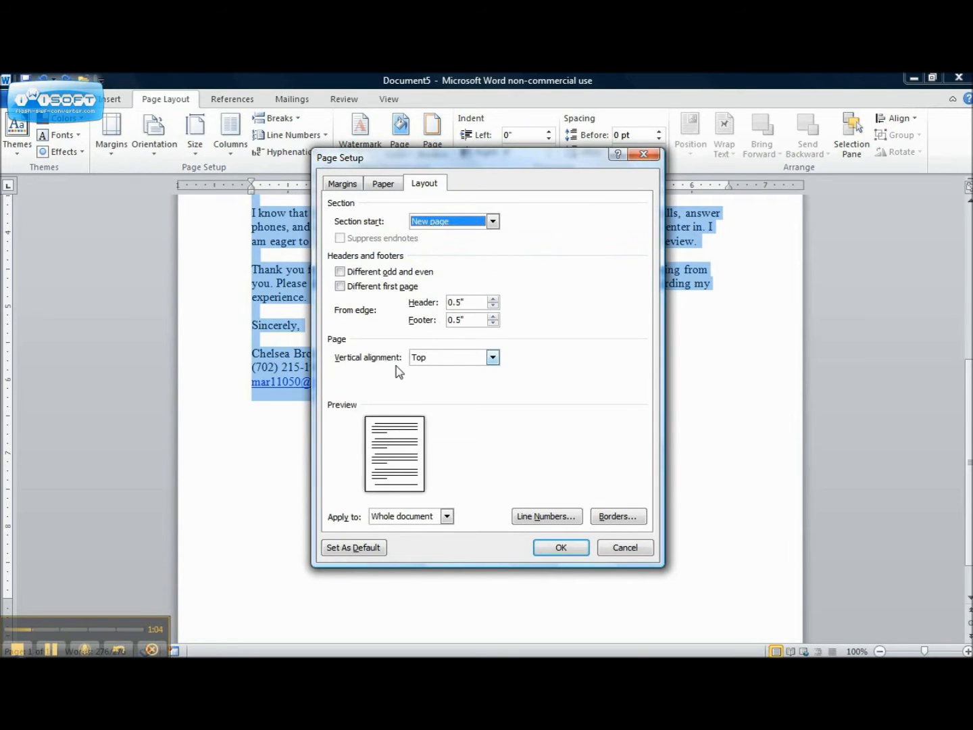
click(493, 357)
click(486, 383)
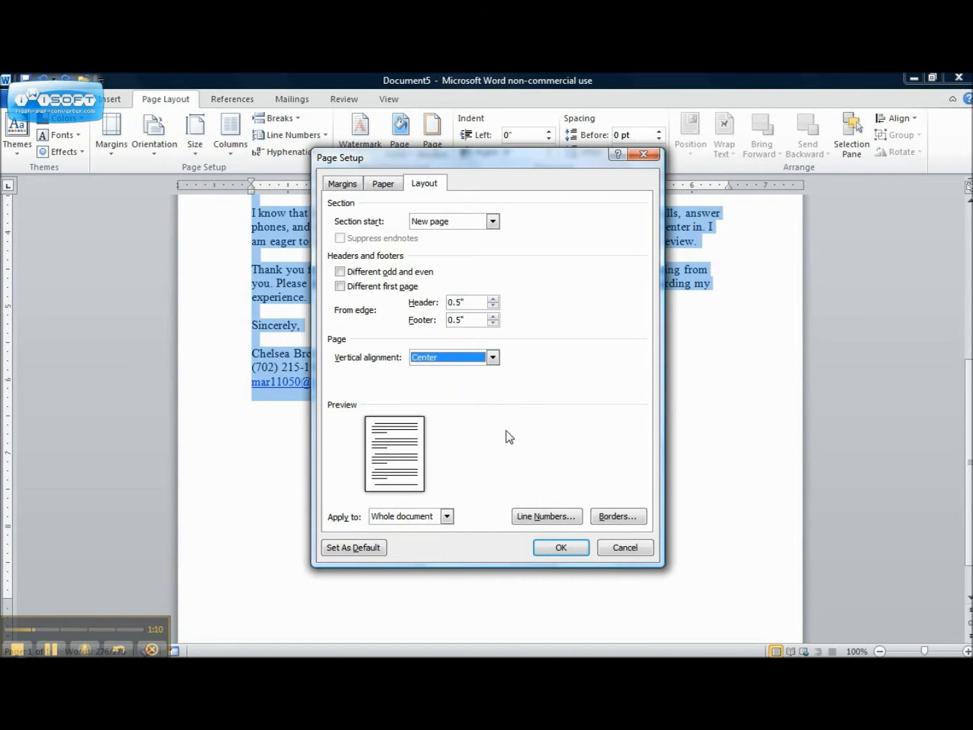
click(559, 547)
drag(970, 475, 941, 236)
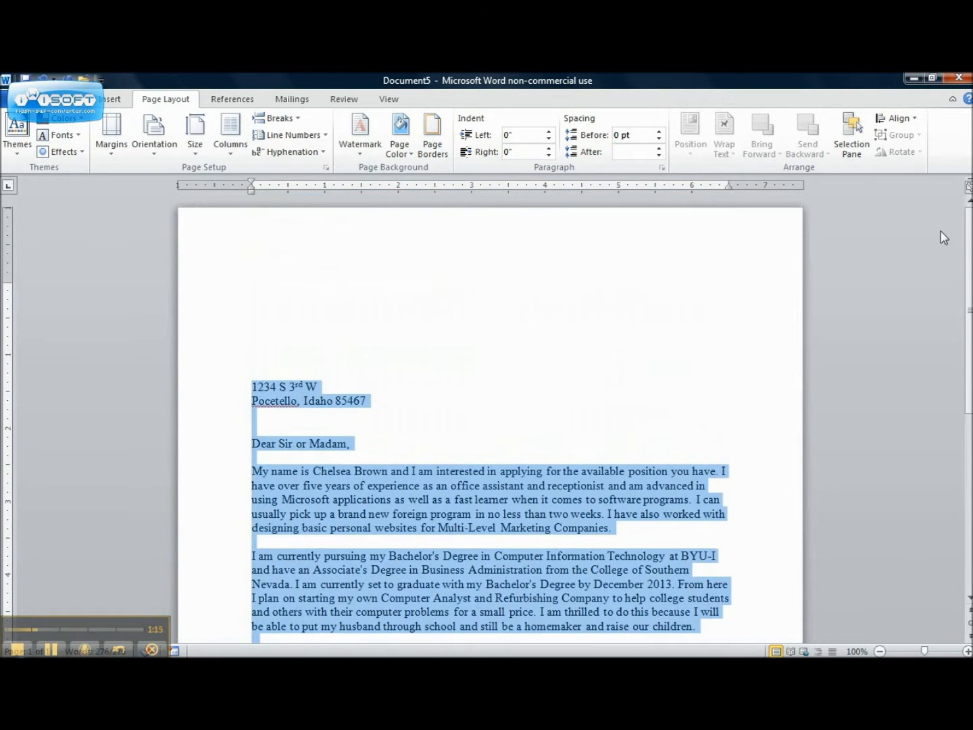
click(727, 306)
drag(959, 234, 947, 269)
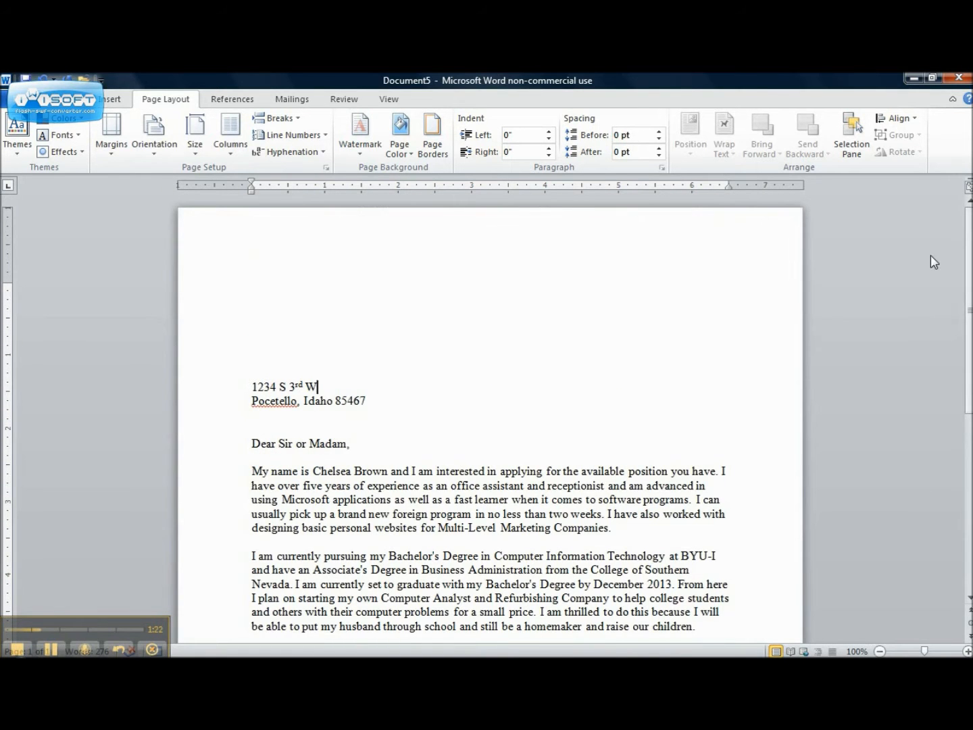
Draw a plain rectangle about 0.65" wide and 6.44" tall in the page's left margin beside the letter
mouse_move(220, 388)
mouse_down()
mouse_move(212, 481)
mouse_move(228, 387)
mouse_up()
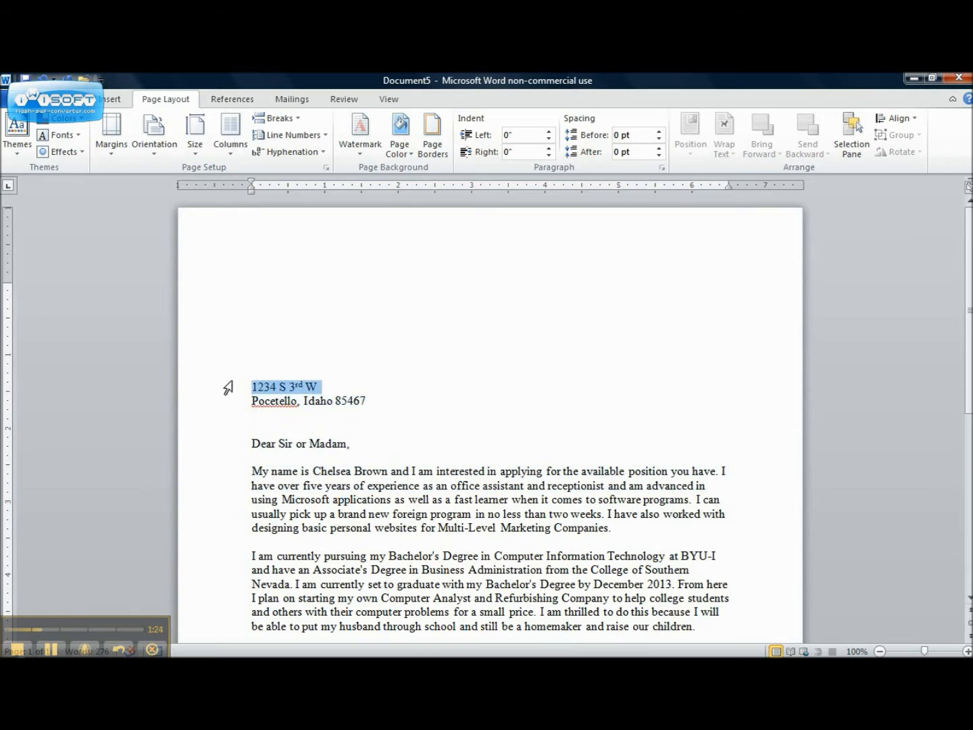
click(252, 401)
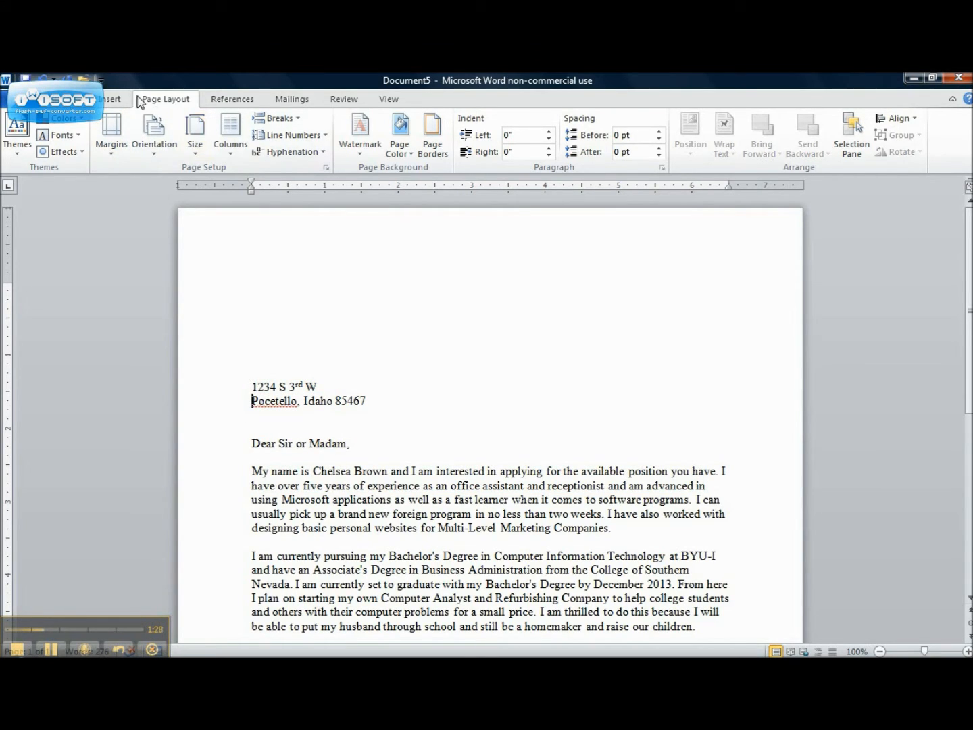
click(106, 102)
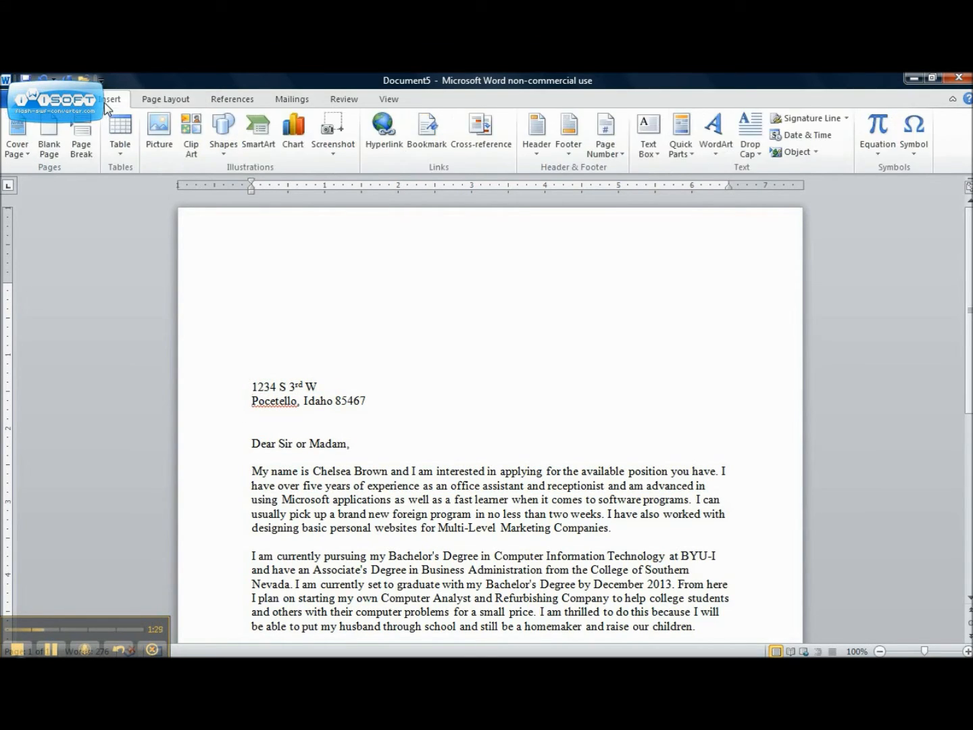
click(232, 155)
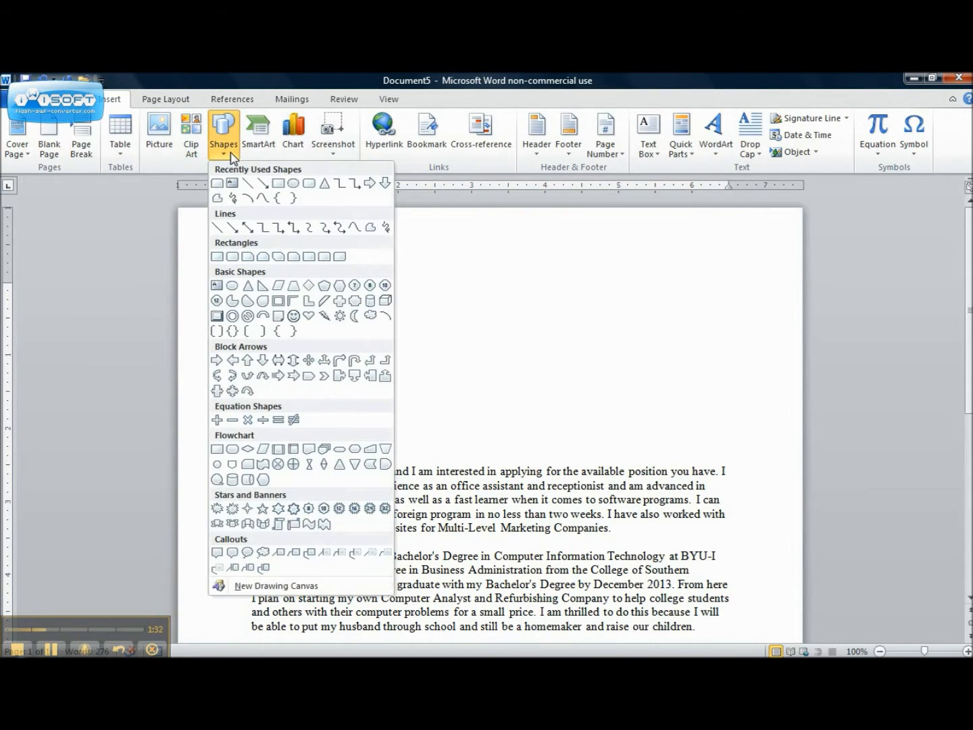
click(217, 258)
drag(187, 223, 232, 441)
drag(235, 521, 233, 648)
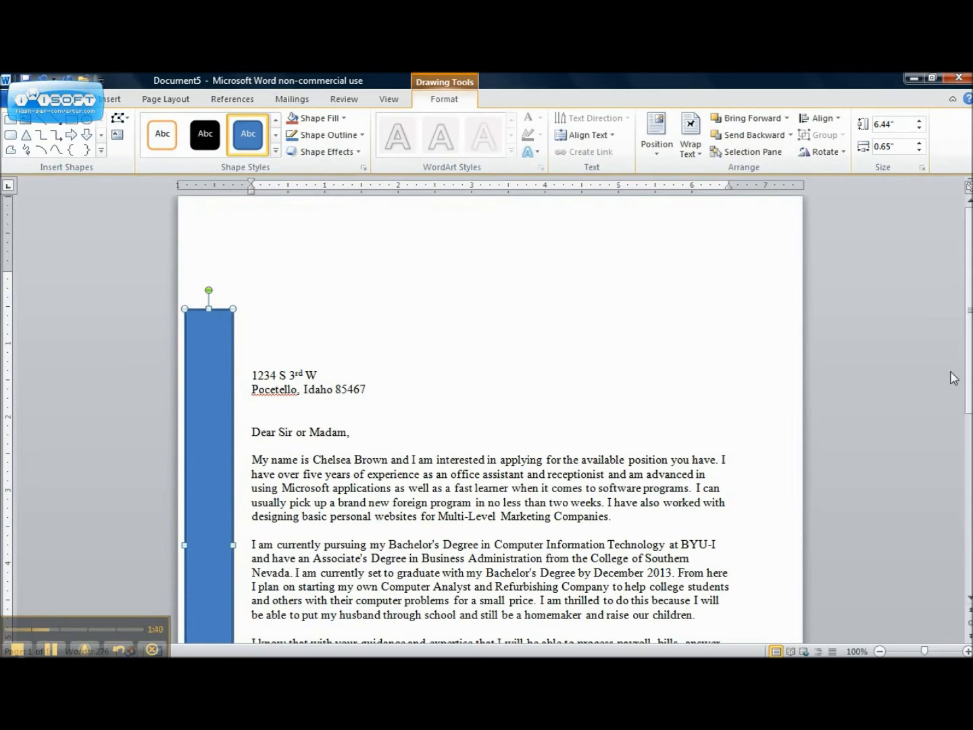
Stretch the margin rectangle down to near the page bottom, making it about 10.59" tall, and deselect it
scroll(666, 560, down, 8)
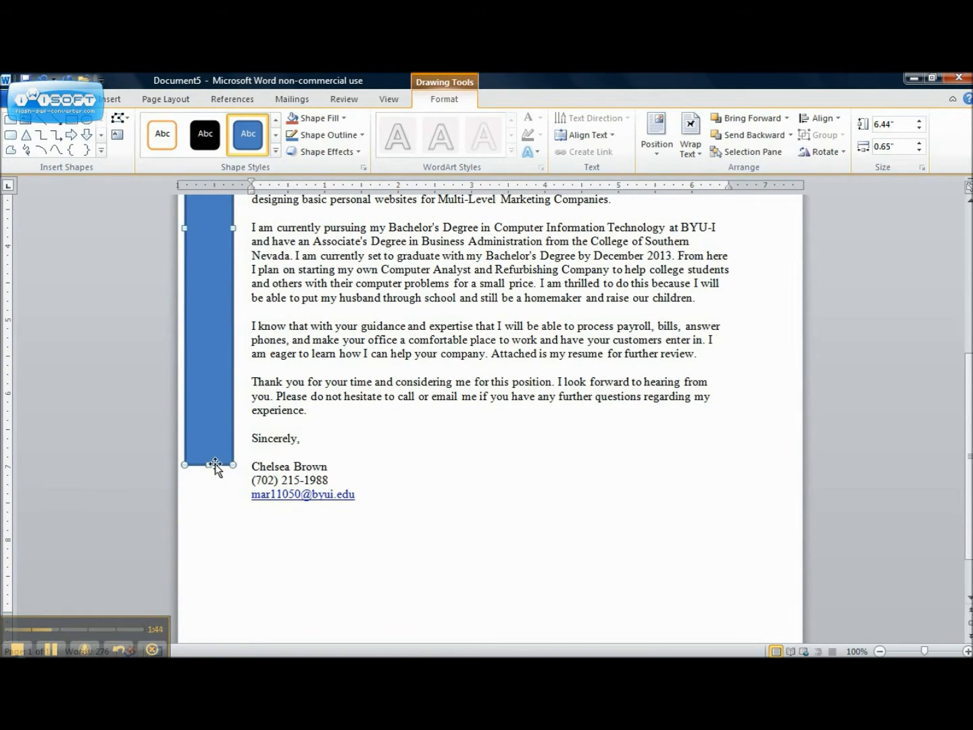
drag(216, 464, 202, 590)
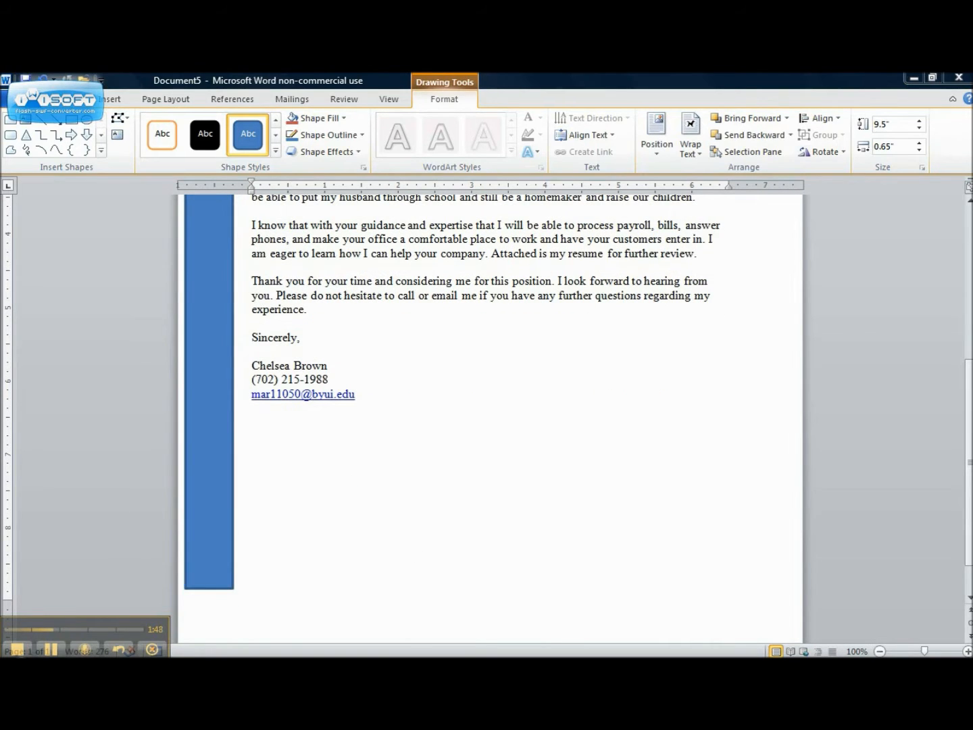
click(970, 597)
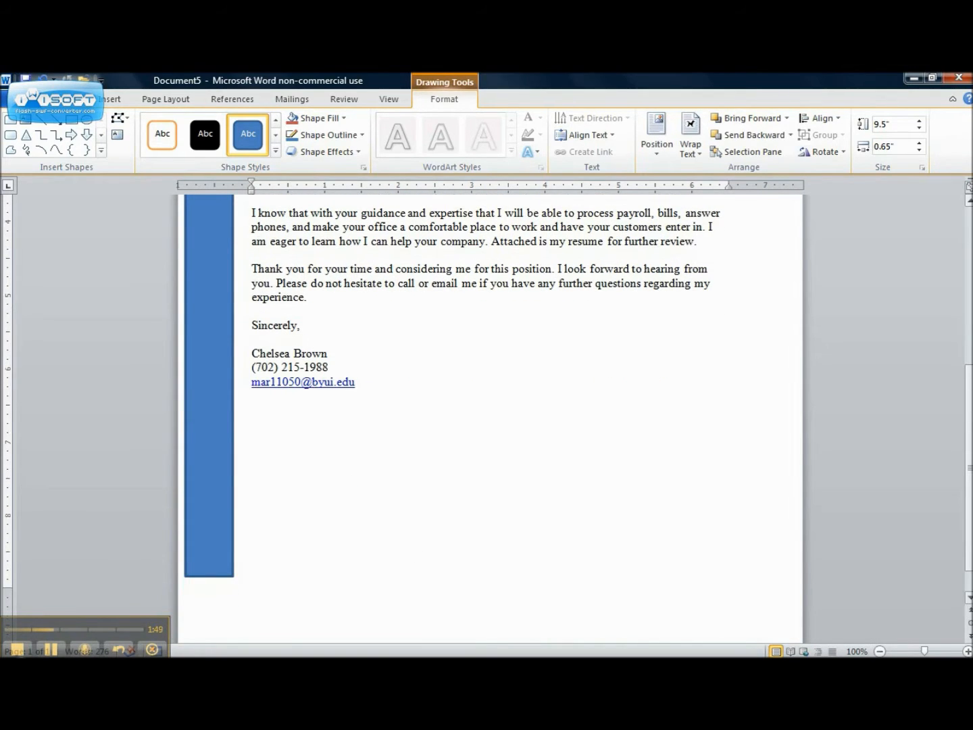
click(971, 598)
drag(210, 544, 194, 629)
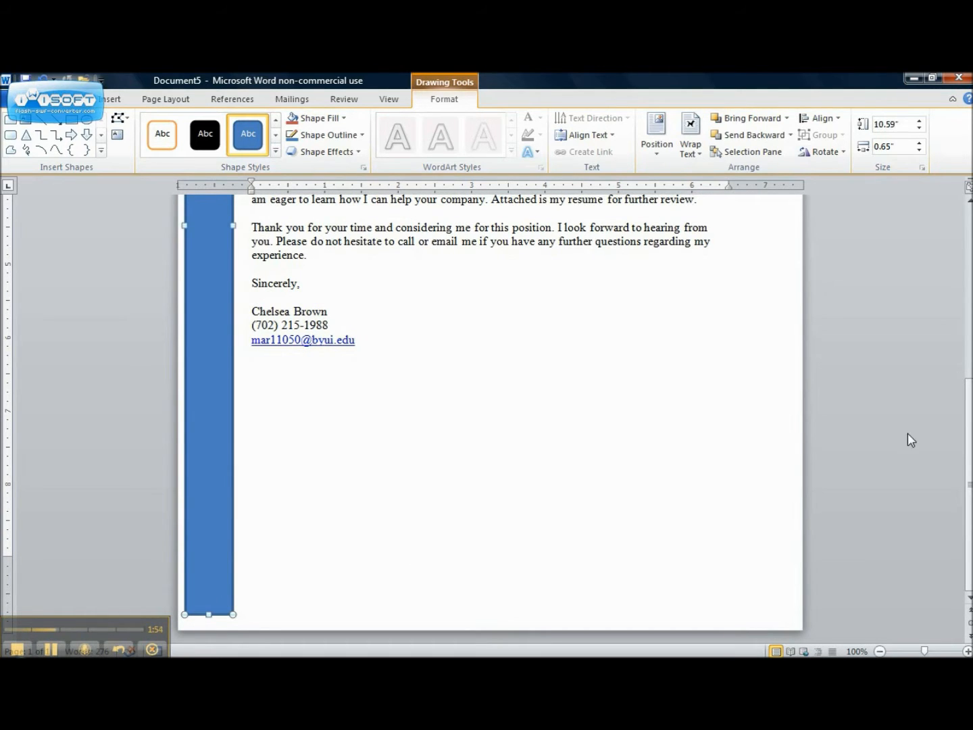
drag(971, 405, 969, 177)
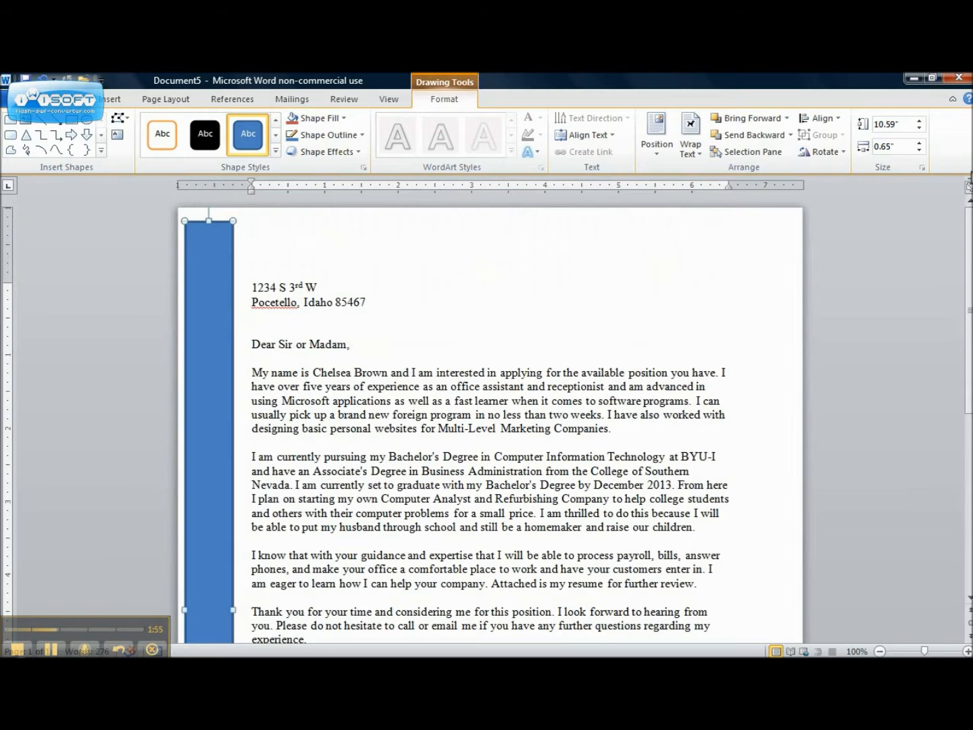
drag(970, 250, 971, 432)
drag(971, 382, 972, 243)
mouse_move(970, 327)
mouse_down()
mouse_move(969, 304)
mouse_move(970, 416)
mouse_move(970, 263)
mouse_move(970, 304)
mouse_up()
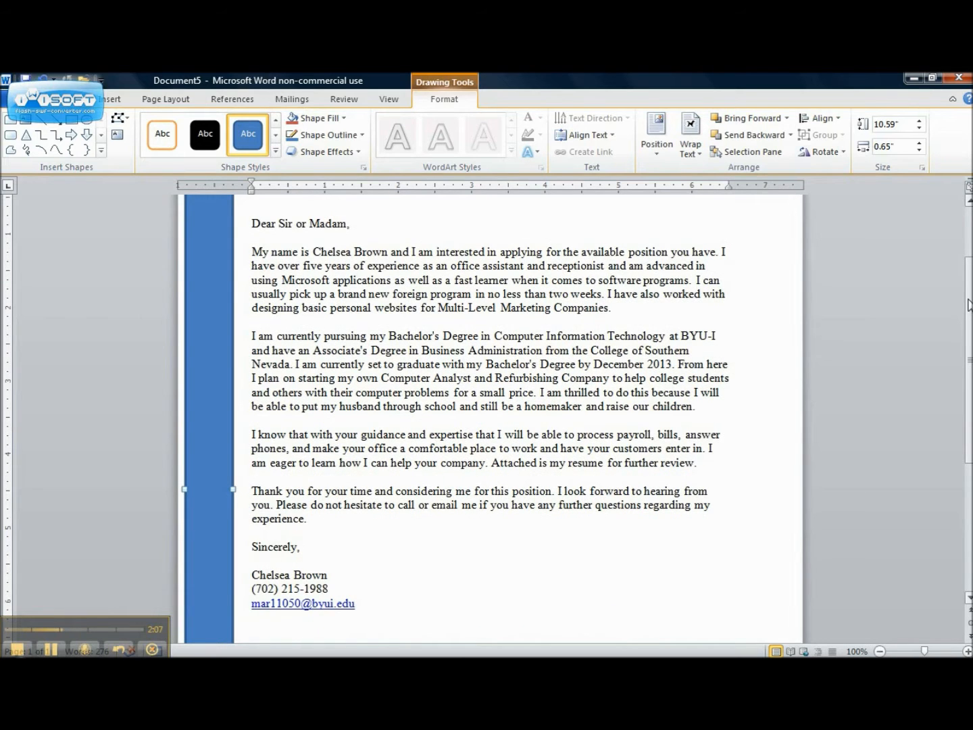
click(725, 308)
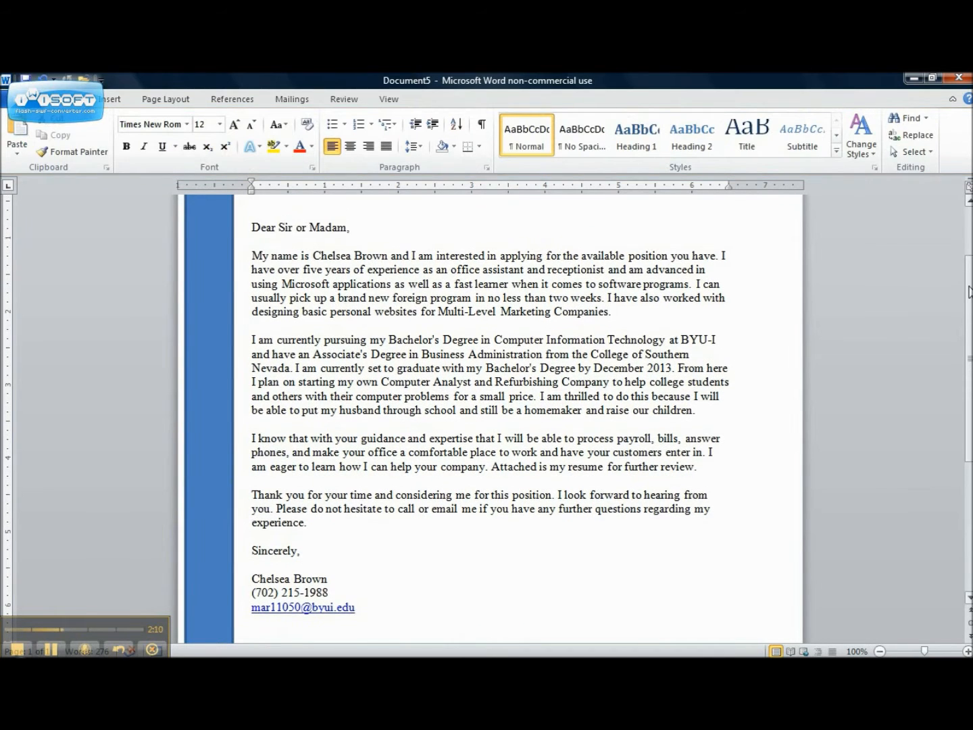
Insert five blank lines above the street address, leaving the first line empty for a heading
scroll(471, 265, up, 3)
click(248, 283)
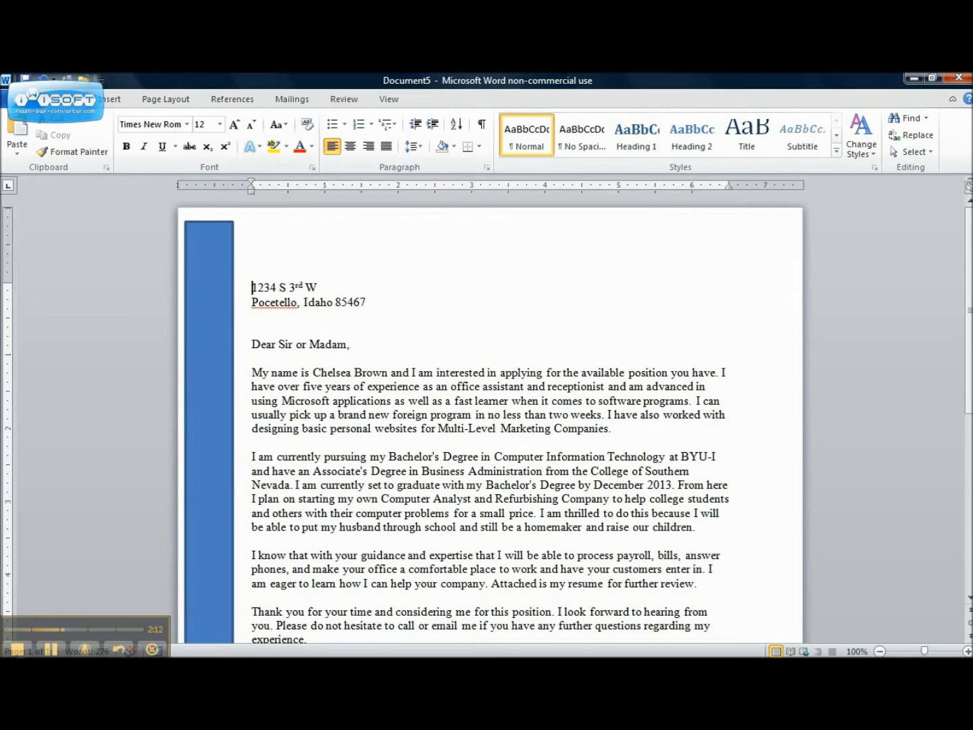
text(\)
key(Return)
key(Return)
key(Return)
key(Return)
key(Return)
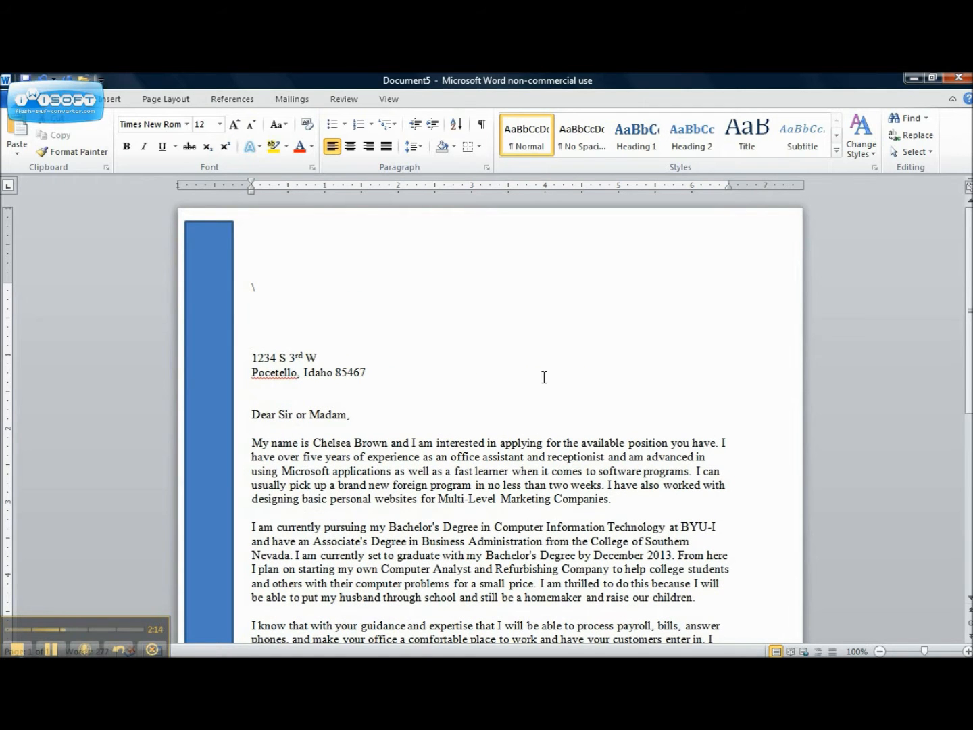
click(317, 264)
key(BackSpace)
Apply the Intense Quote style to the empty first line and move its left indent out near the left margin
mouse_move(968, 337)
mouse_down()
mouse_move(968, 444)
mouse_move(970, 335)
mouse_move(950, 546)
mouse_move(969, 317)
mouse_up()
click(836, 142)
click(836, 137)
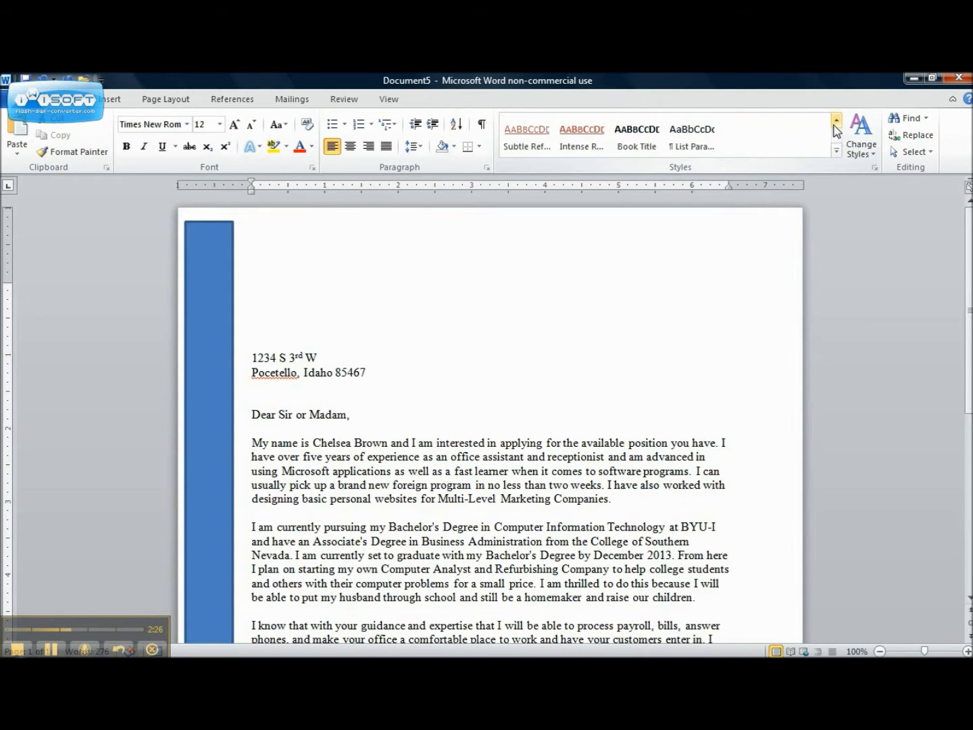
click(836, 120)
click(805, 138)
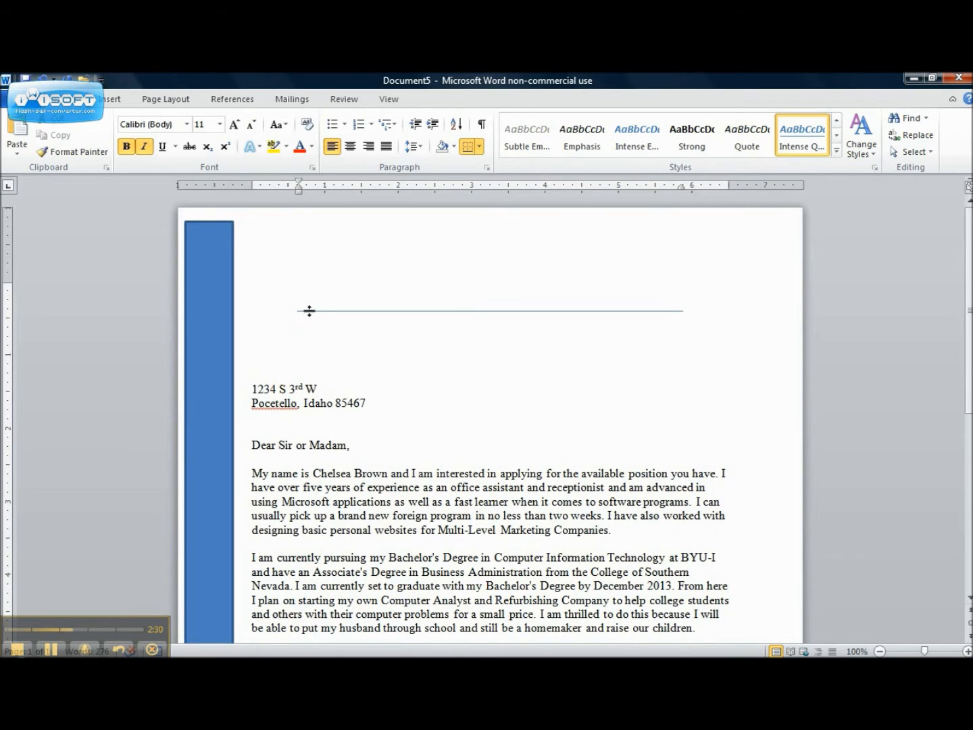
drag(299, 191, 255, 194)
Enter the heading "ACB Marketing Inc." on the styled line at the page top
text(ACB Marketing)
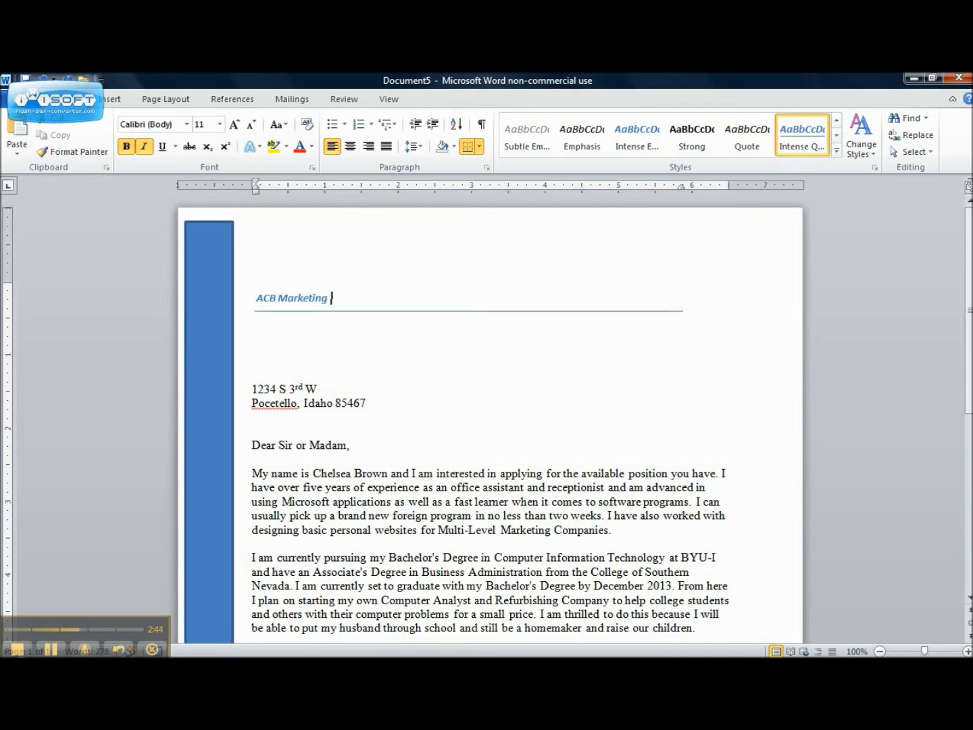
text( Inc.)
click(362, 372)
click(239, 324)
click(259, 352)
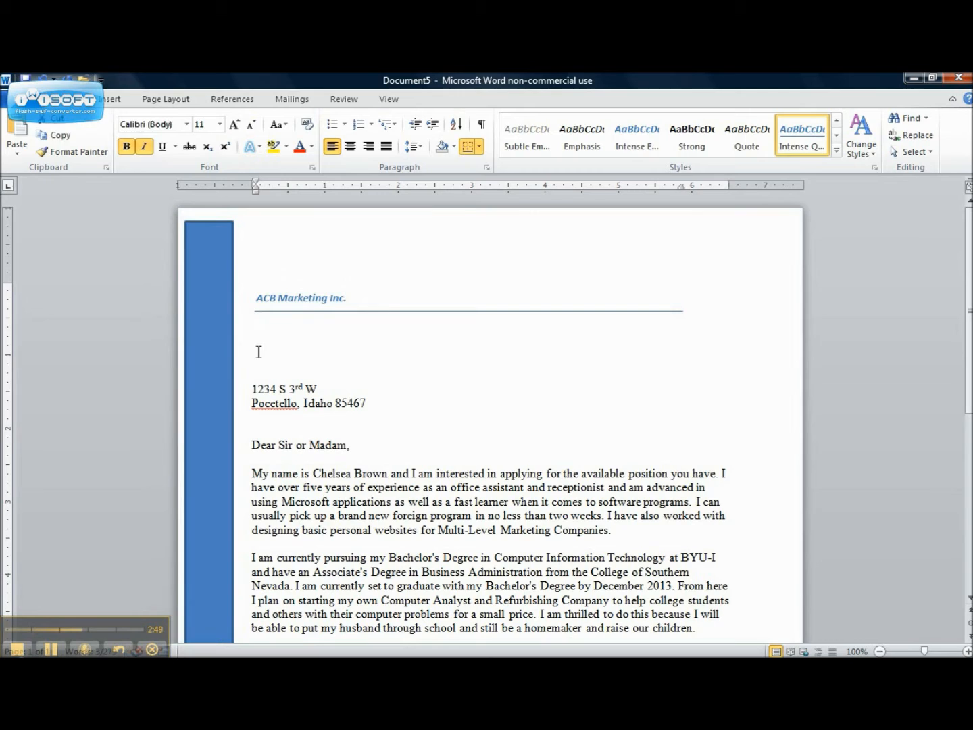
Try the black shape style on the margin rectangle, then change it to the solid orange style
click(210, 264)
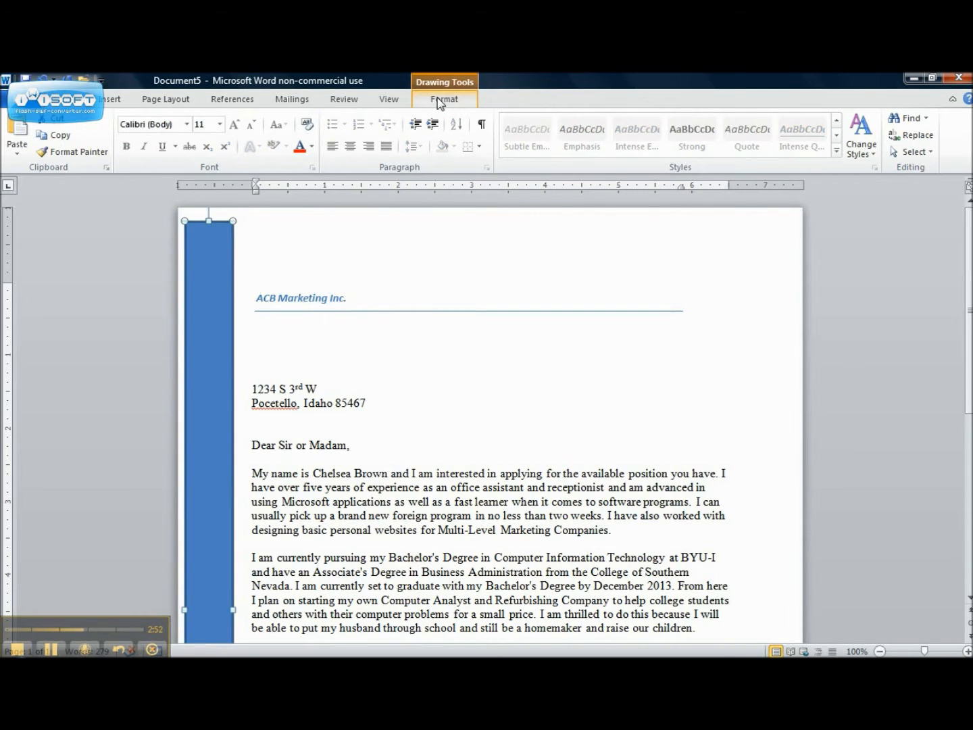
click(441, 100)
click(215, 142)
click(276, 136)
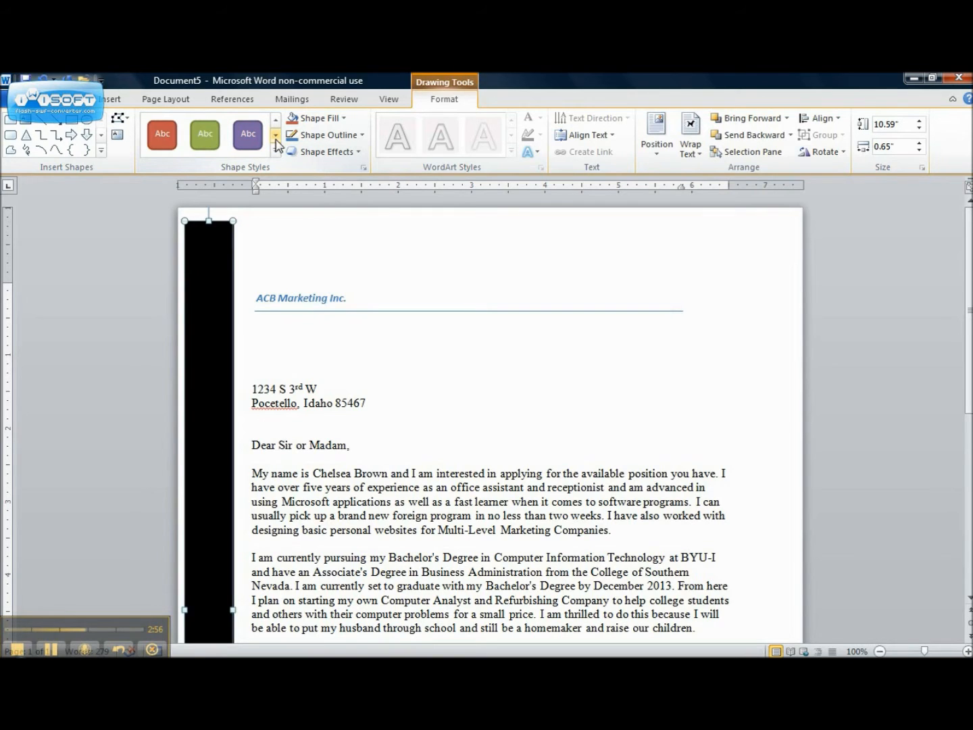
click(276, 137)
click(205, 135)
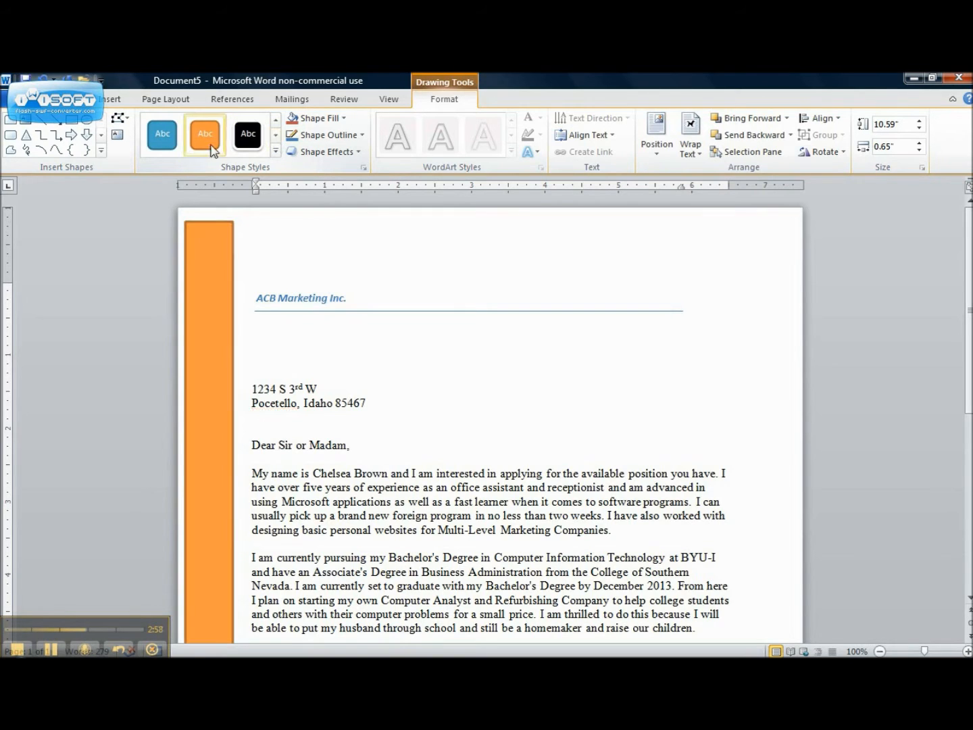
Try the solid aqua shape style on the margin rectangle, then return it to the solid orange style
click(166, 148)
click(276, 137)
click(277, 138)
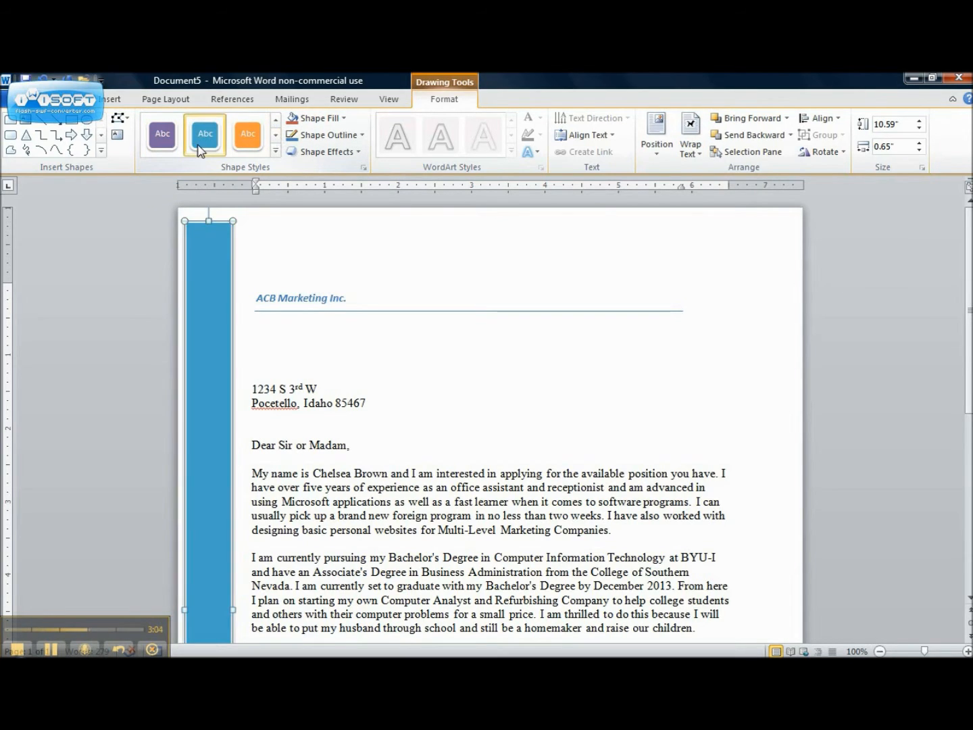
click(261, 142)
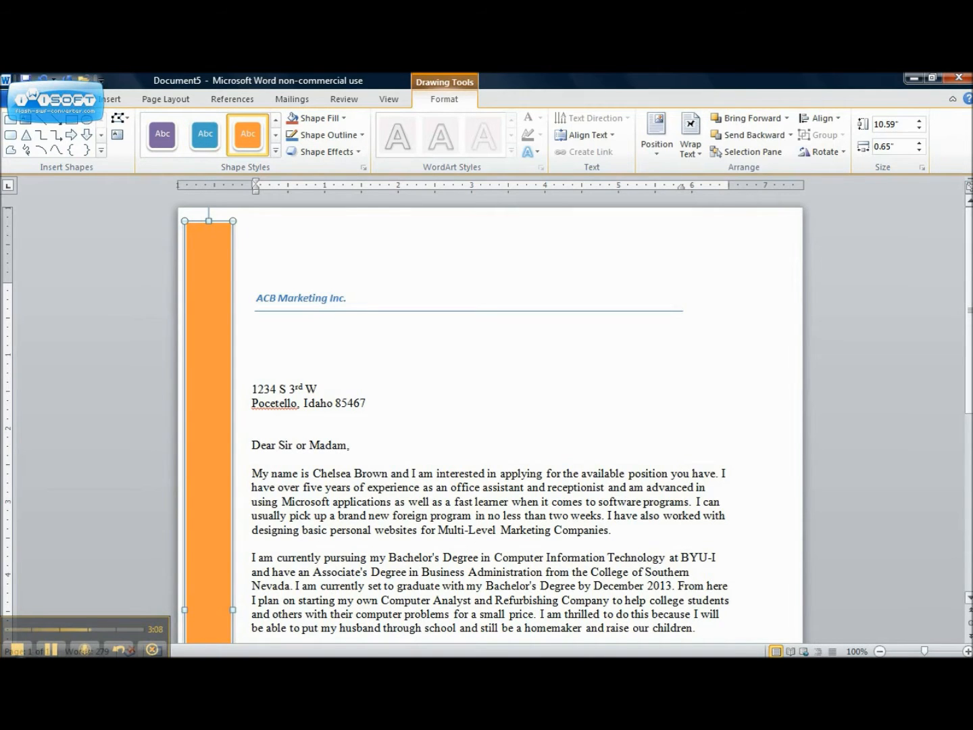
scroll(487, 414, down, 1)
scroll(487, 415, down, 5)
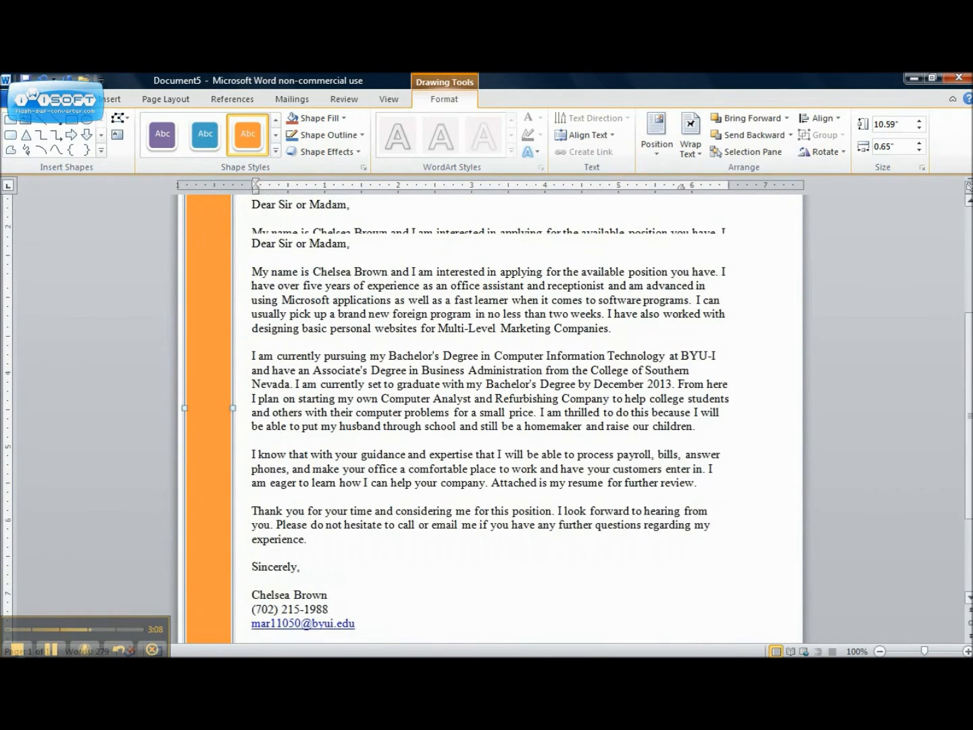
scroll(487, 414, up, 5)
mouse_move(965, 215)
mouse_down()
mouse_move(969, 406)
mouse_move(968, 305)
mouse_up()
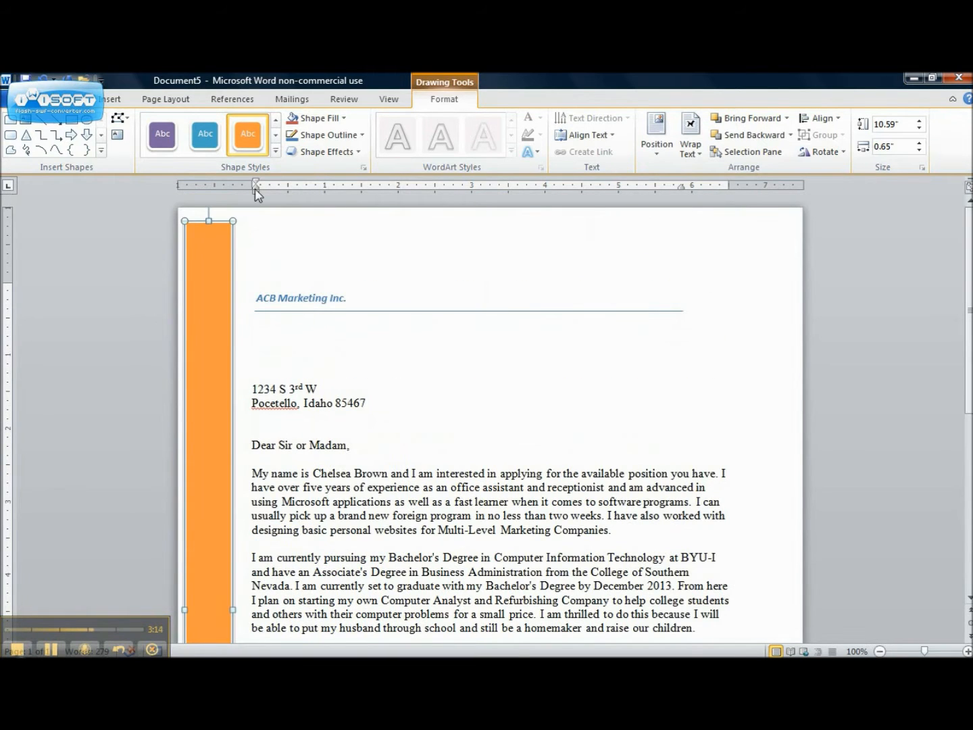
Try the pale blue, pale red and pale aqua gradient shape styles on the margin rectangle
click(276, 137)
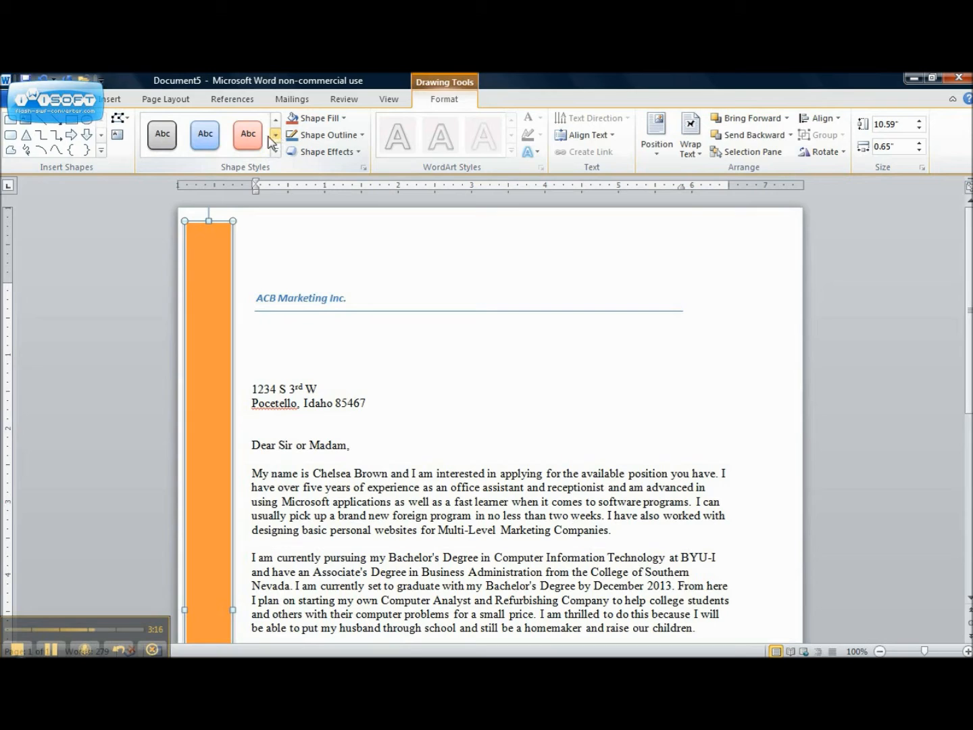
click(208, 139)
click(248, 135)
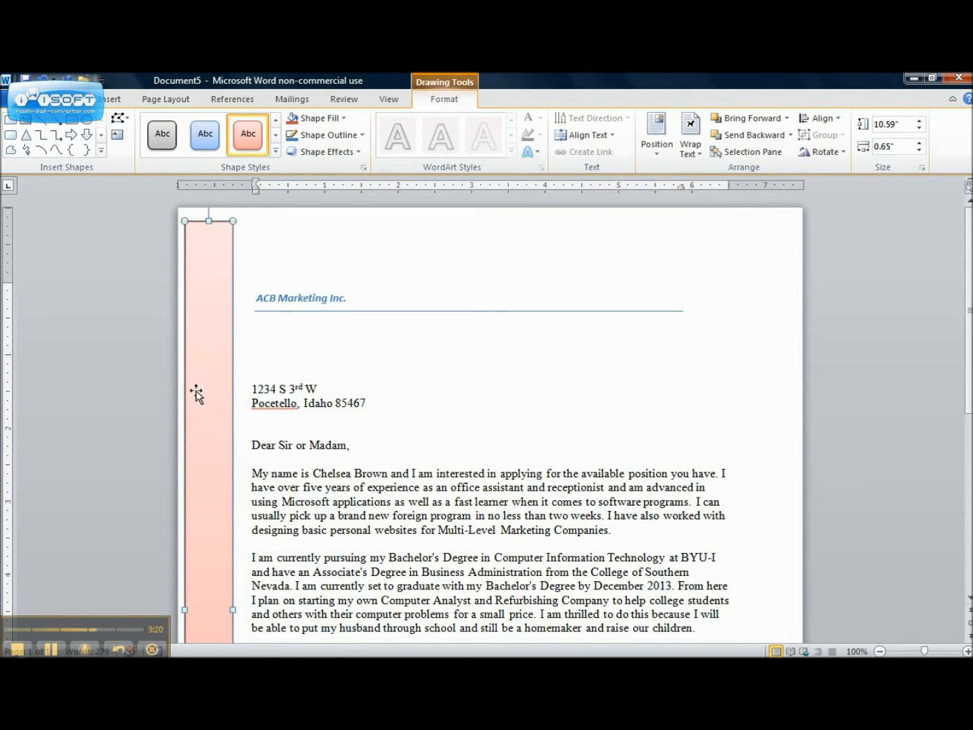
click(276, 135)
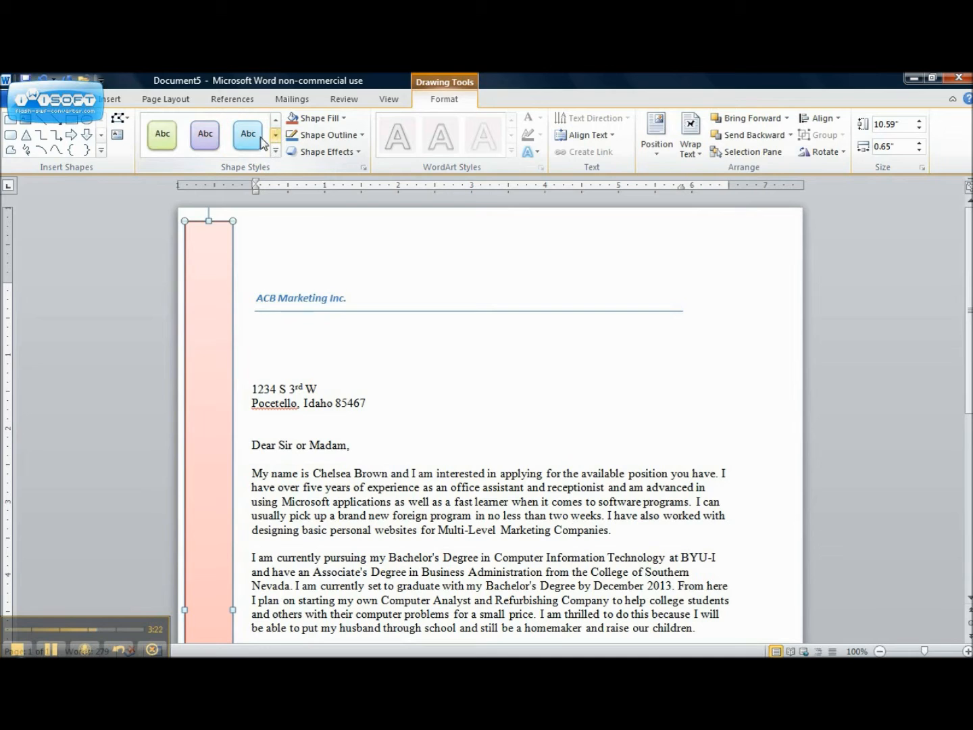
click(248, 135)
click(290, 363)
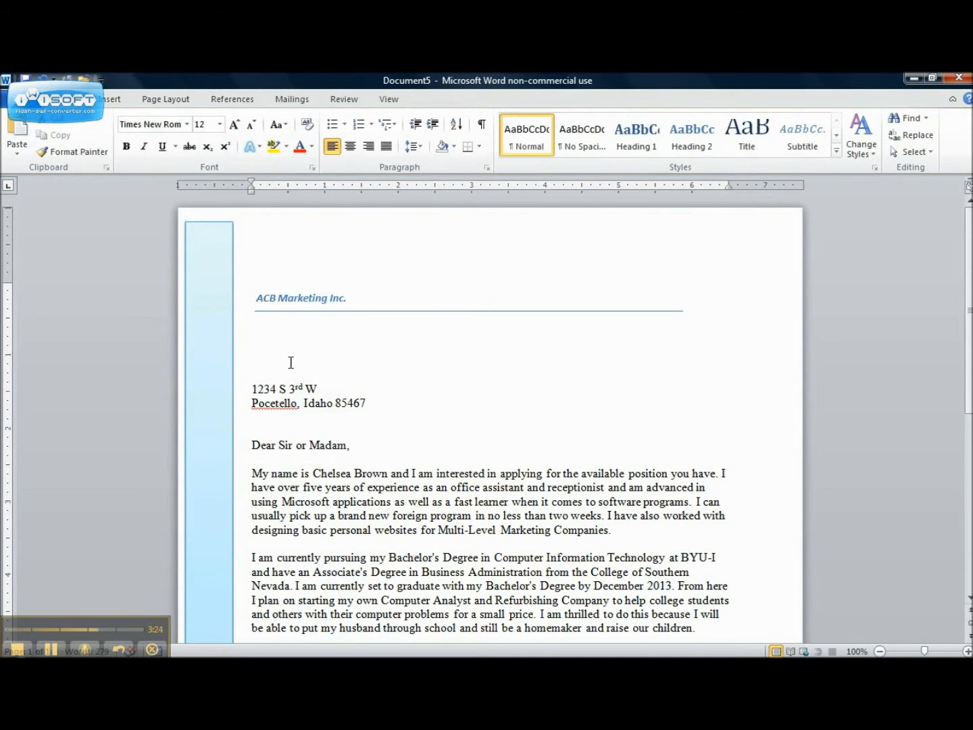
scroll(290, 362, down, 3)
scroll(487, 419, up, 3)
Delete the margin rectangle and the "ACB Marketing Inc." heading line
click(204, 228)
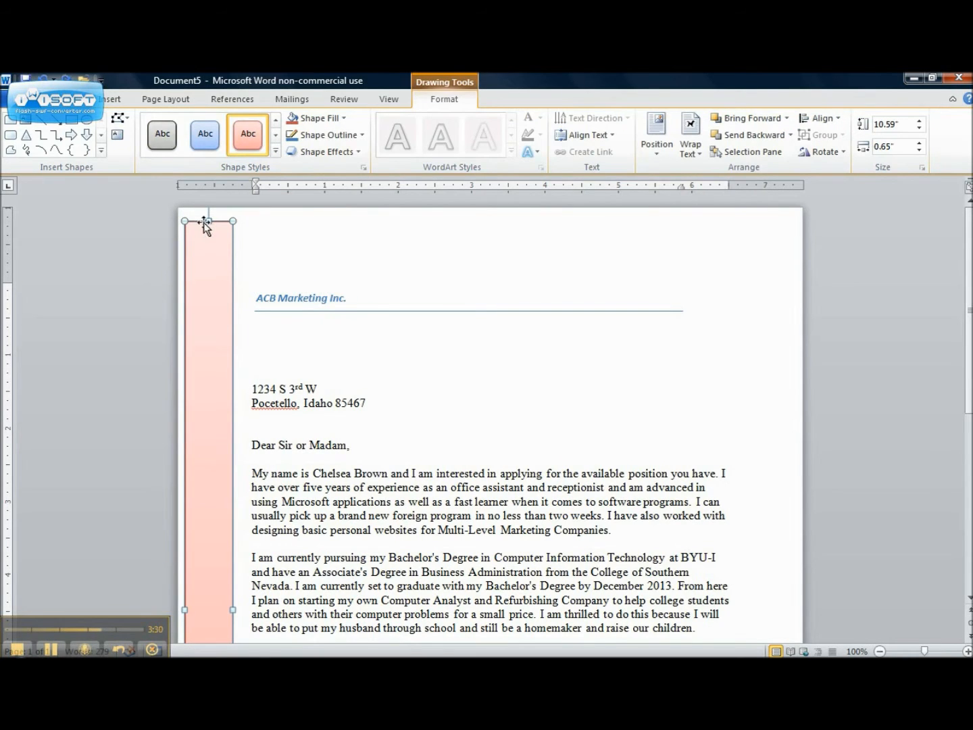
key(Delete)
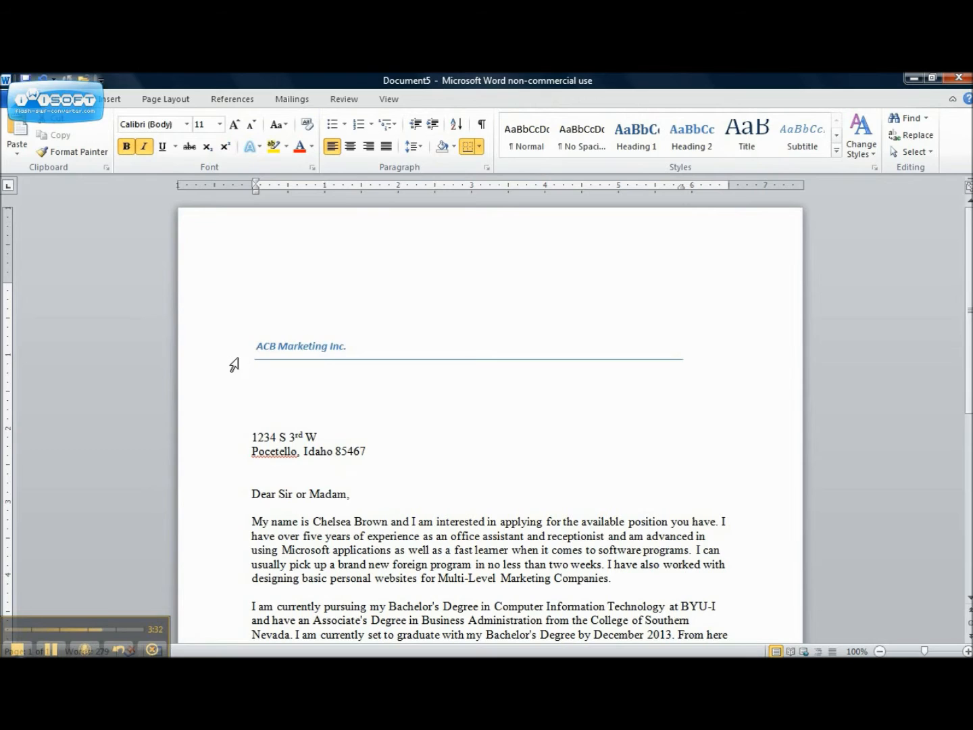
click(236, 363)
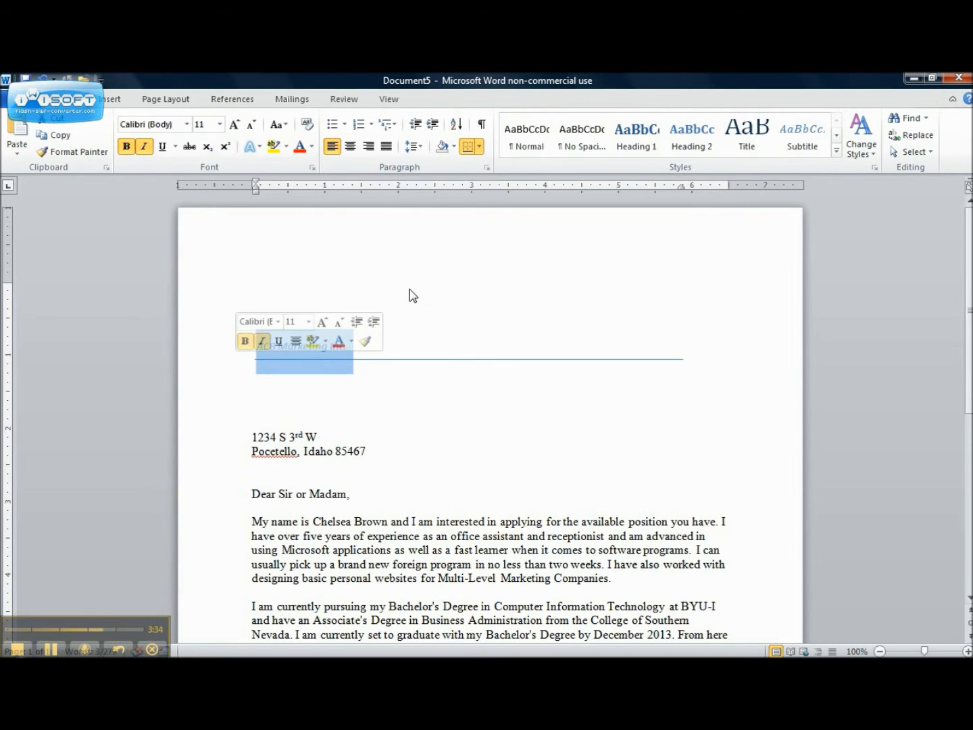
key(Delete)
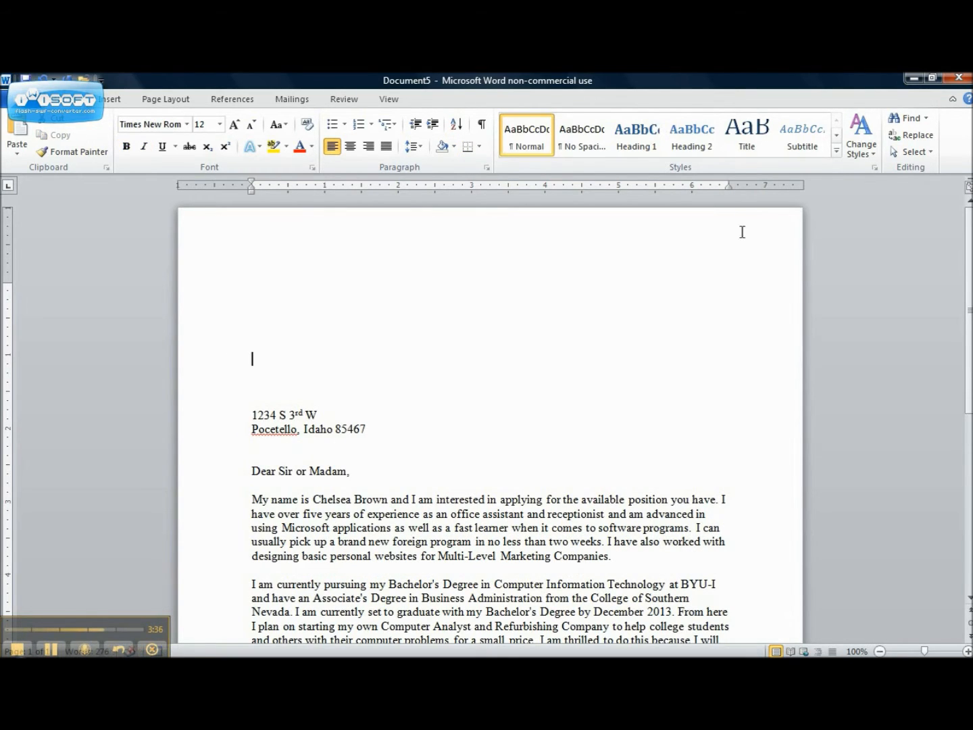
Draw a rounded rectangle about 7.48" wide and 0.37" high across the top of the page, above the street address
mouse_move(969, 271)
mouse_down()
mouse_move(969, 291)
mouse_move(969, 271)
mouse_up()
click(174, 101)
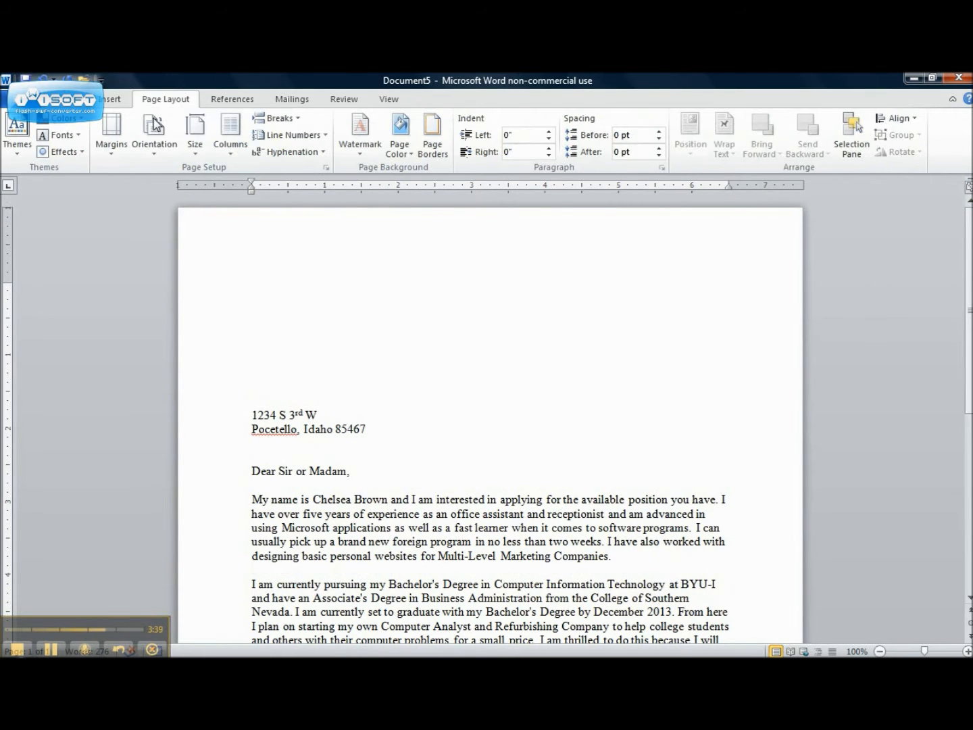
click(113, 98)
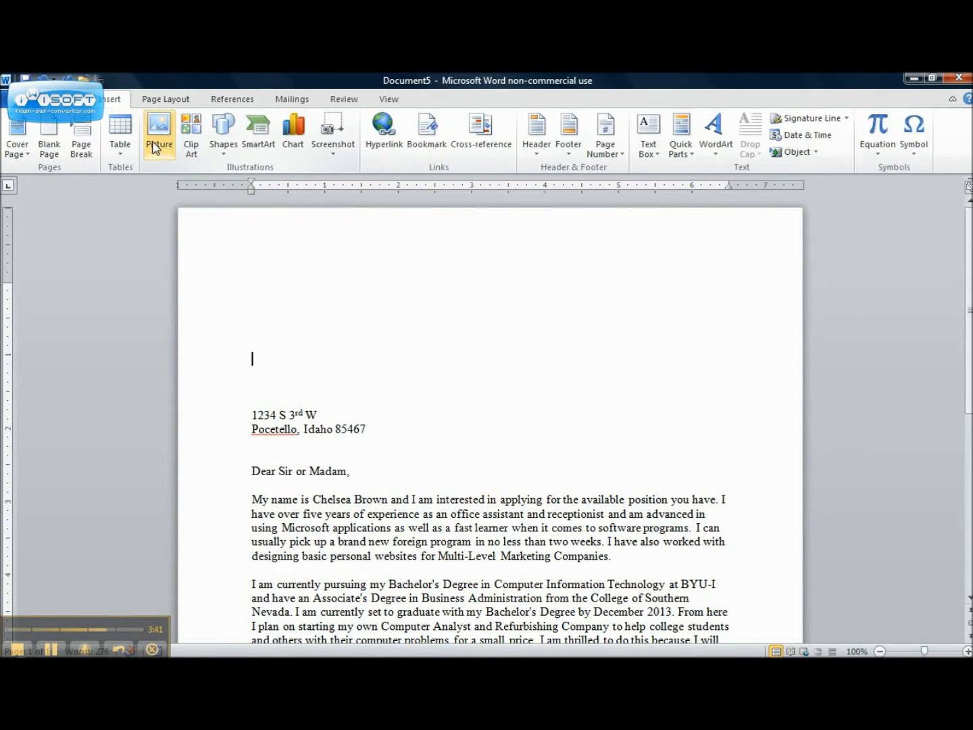
click(223, 151)
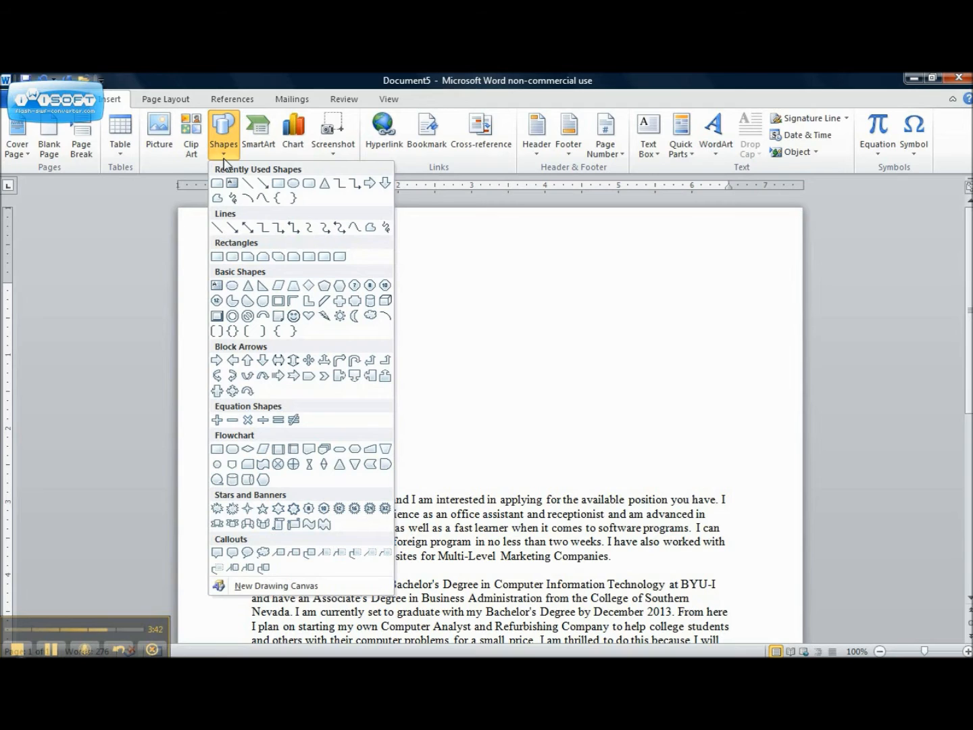
click(220, 256)
mouse_move(213, 301)
mouse_down()
mouse_move(652, 344)
mouse_move(749, 363)
mouse_move(766, 274)
mouse_up()
Draw a second rounded rectangle about 7.7" wide and 0.53" high across the bottom of the page, below the signature details
scroll(945, 496, down, 9)
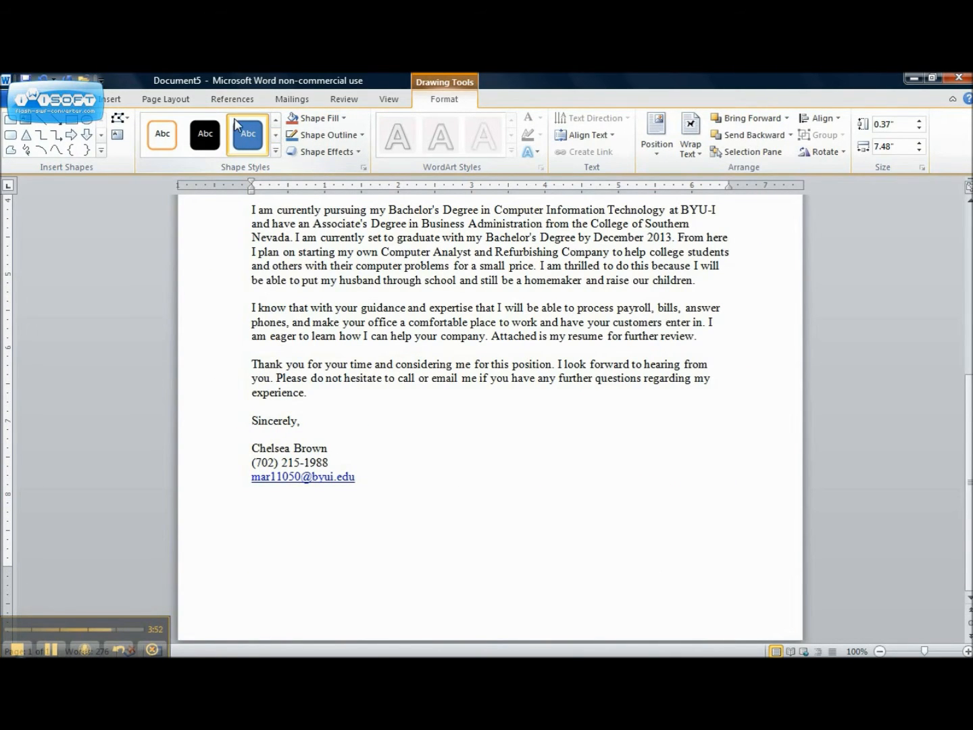
click(117, 100)
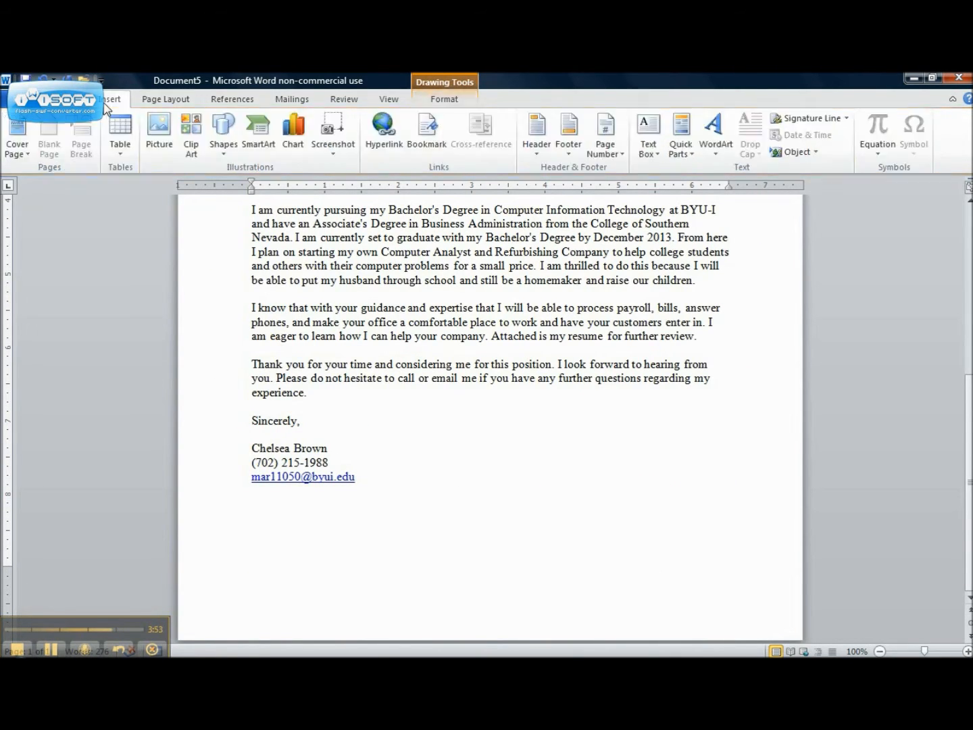
click(222, 139)
click(220, 256)
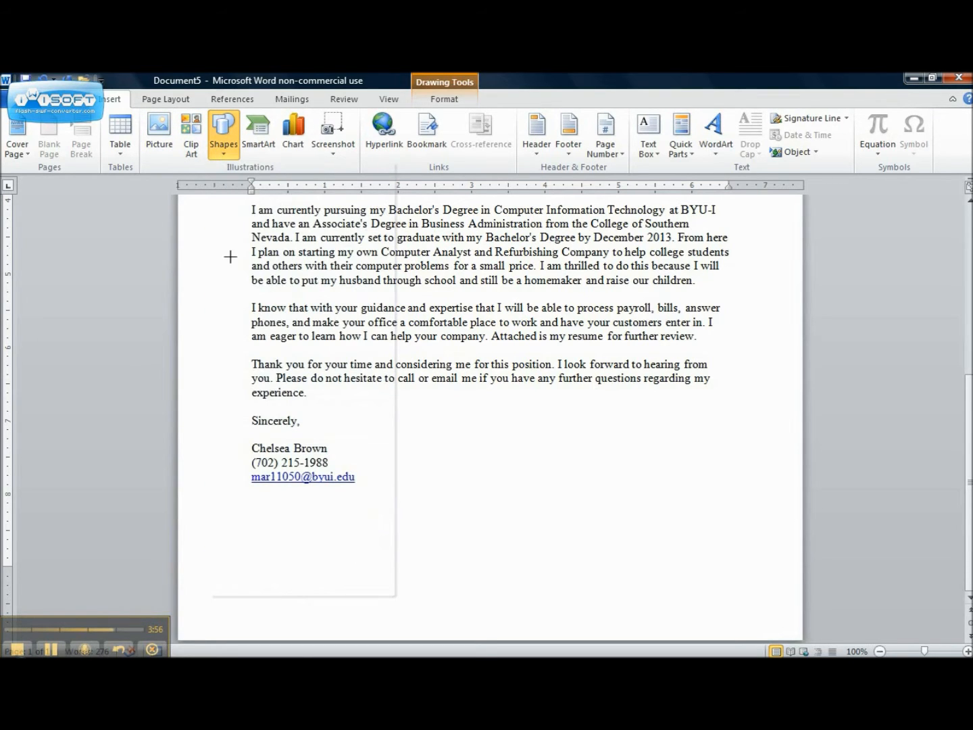
mouse_move(215, 554)
mouse_down()
mouse_move(445, 596)
mouse_move(517, 645)
mouse_move(732, 581)
mouse_move(782, 585)
mouse_up()
click(857, 522)
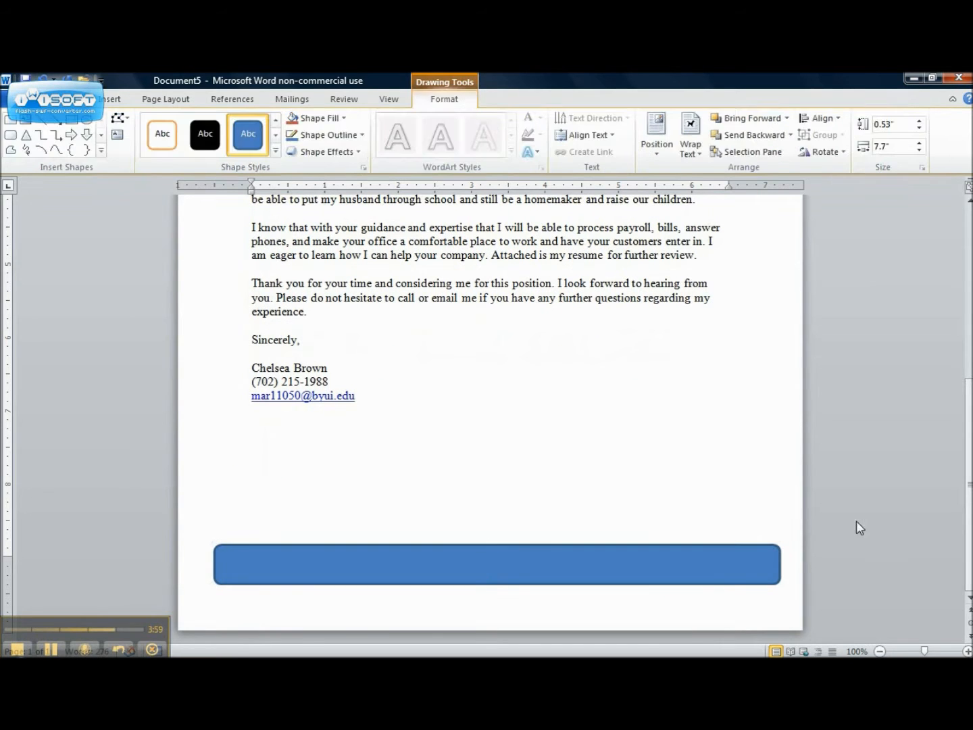
Change the font of the whole letter, from the street address to the closing contact details, to Courier New
scroll(490, 412, up, 6)
mouse_move(970, 378)
mouse_down()
mouse_move(962, 212)
mouse_move(965, 514)
mouse_move(961, 239)
mouse_up()
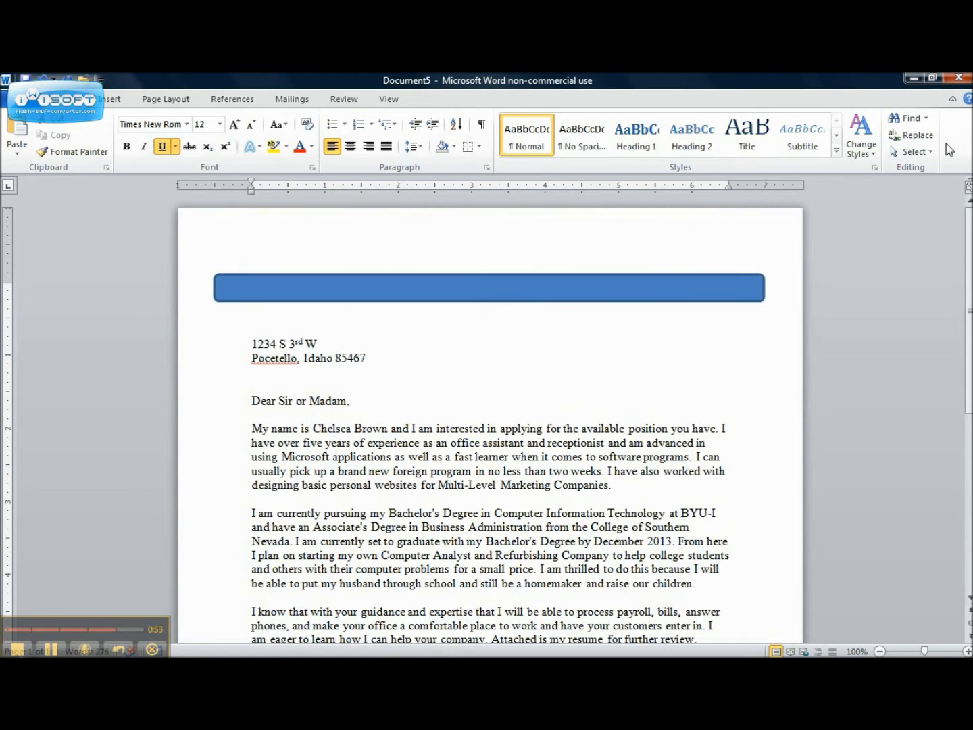
click(545, 287)
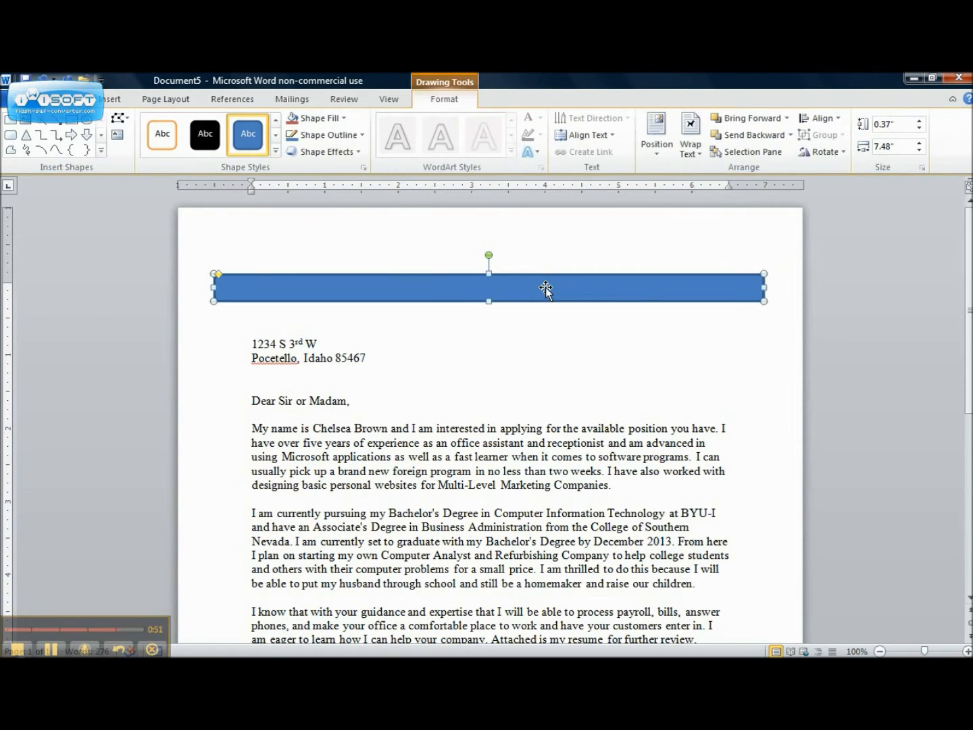
click(390, 412)
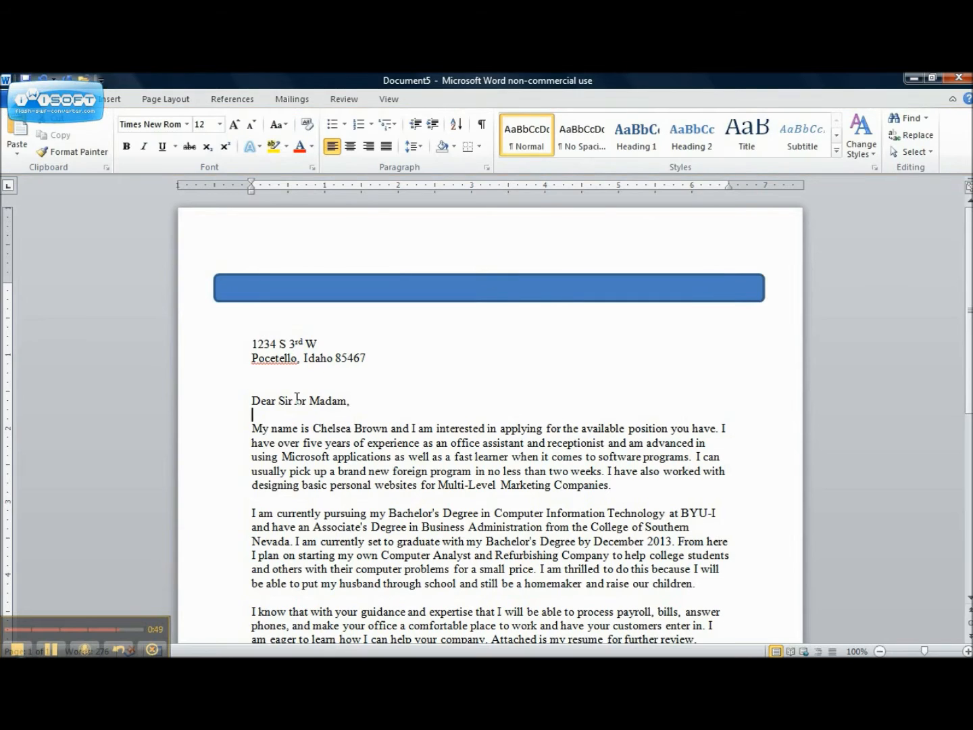
click(204, 349)
drag(203, 372, 220, 618)
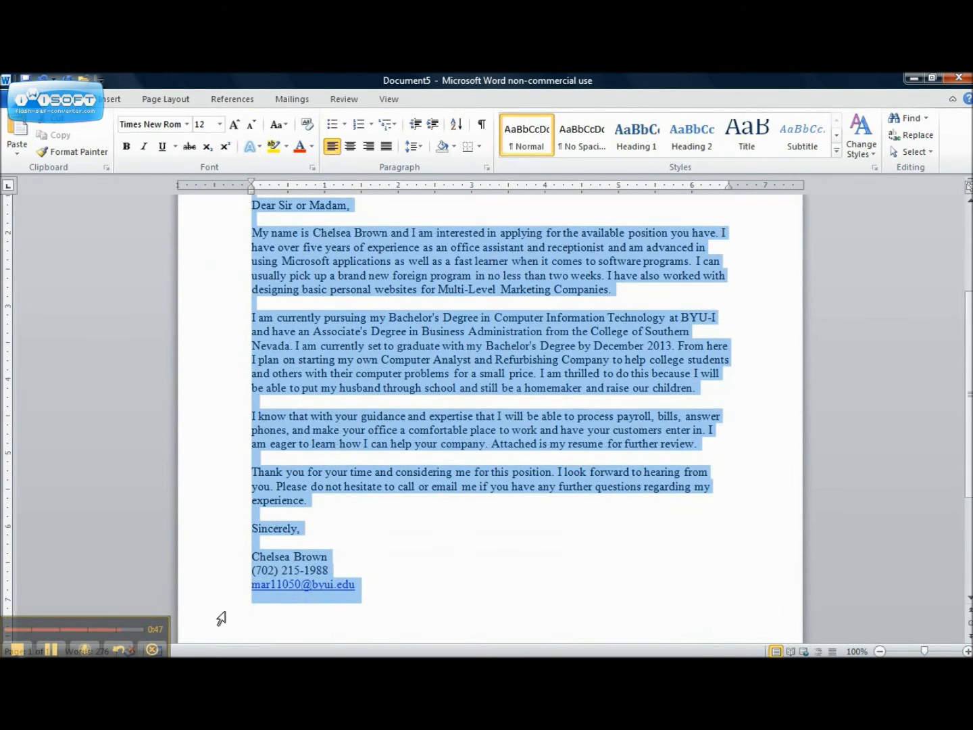
click(187, 125)
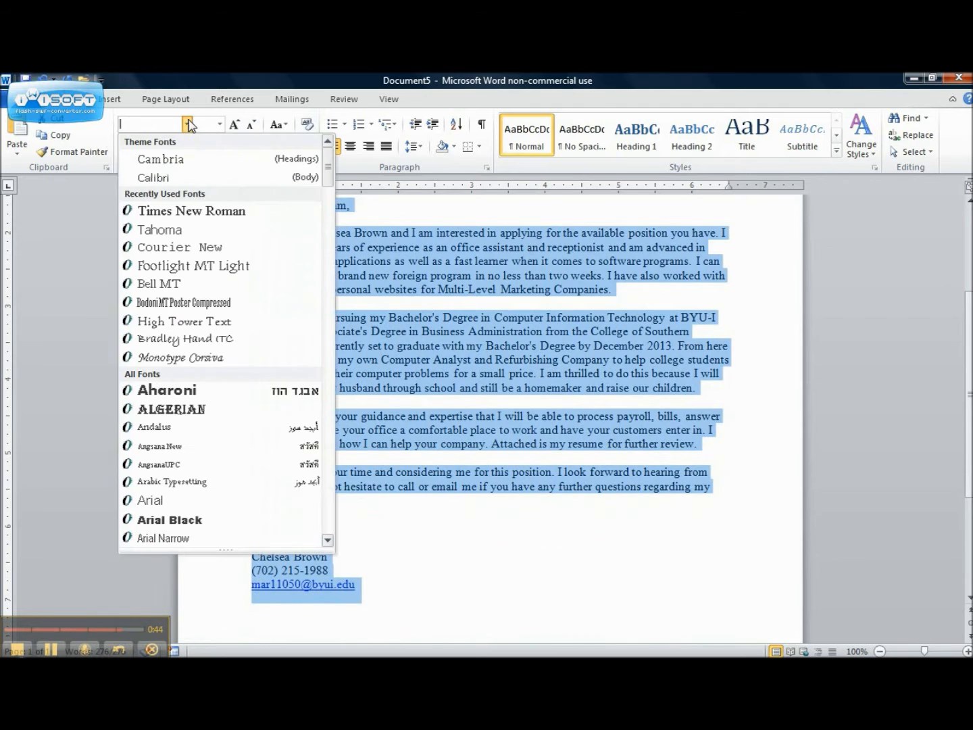
click(185, 246)
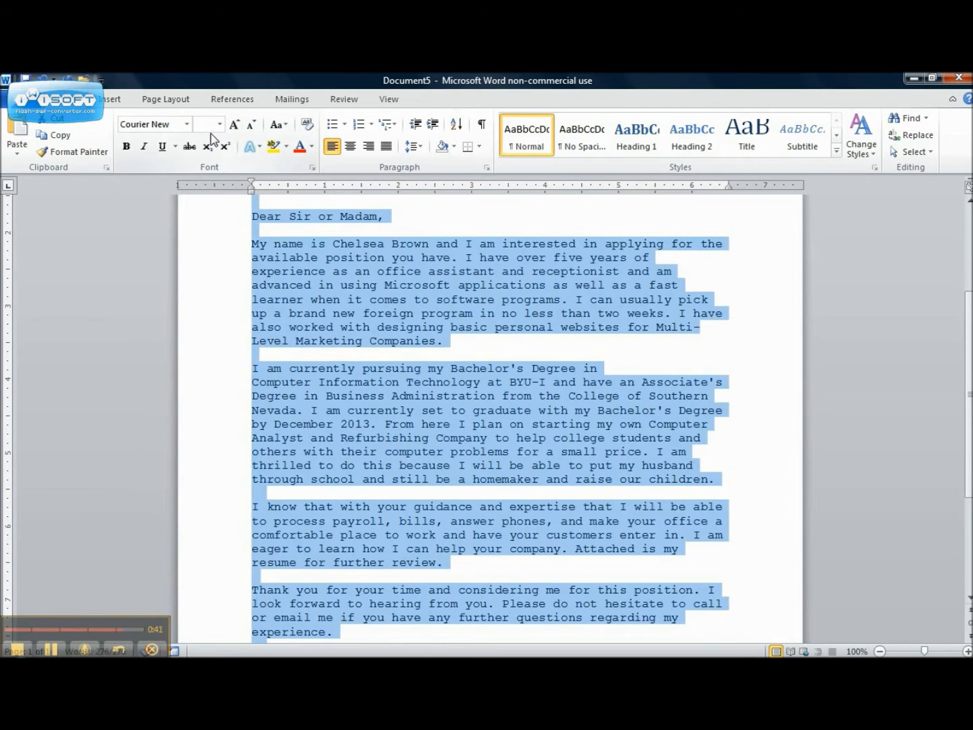
Try the High Tower Text font on the selected letter text, then Bradley Hand ITC, and review the page
click(187, 125)
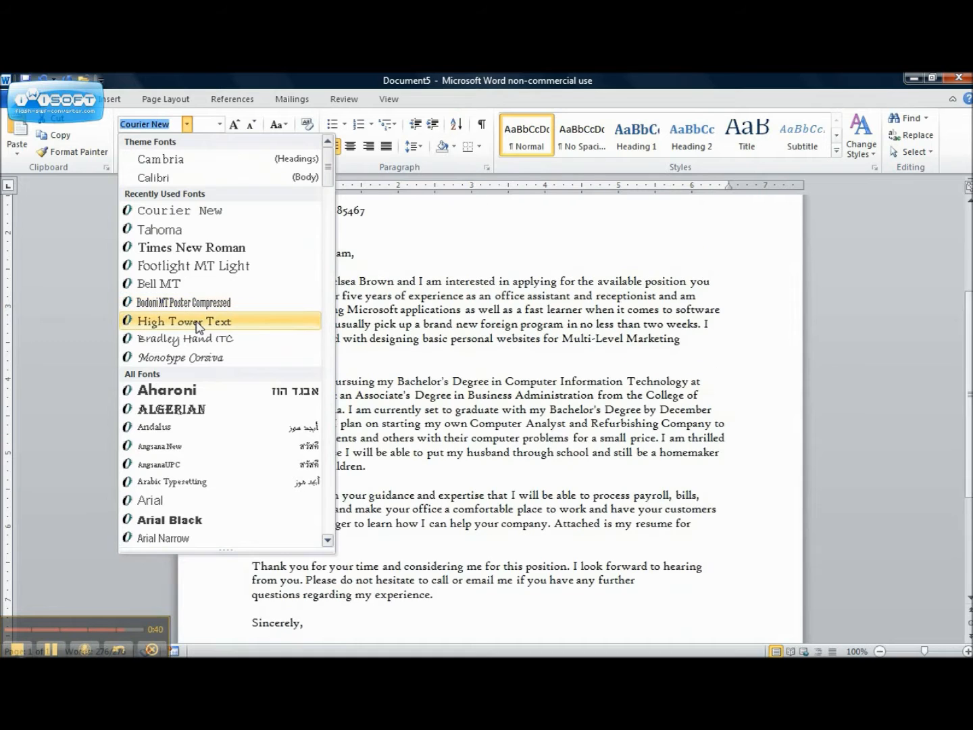
click(196, 322)
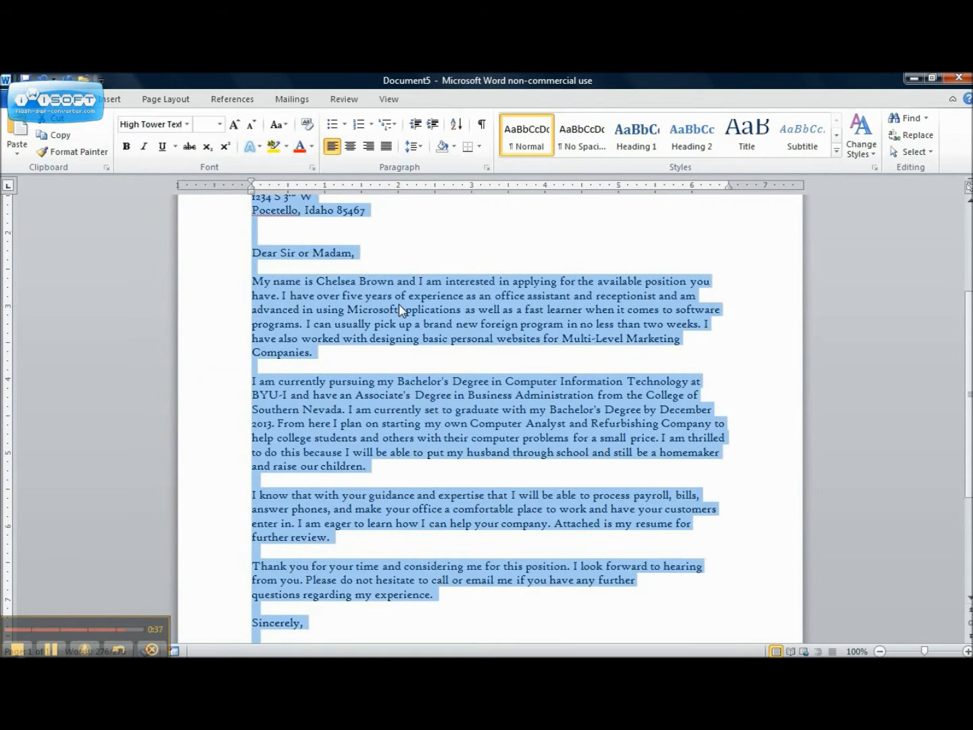
click(187, 125)
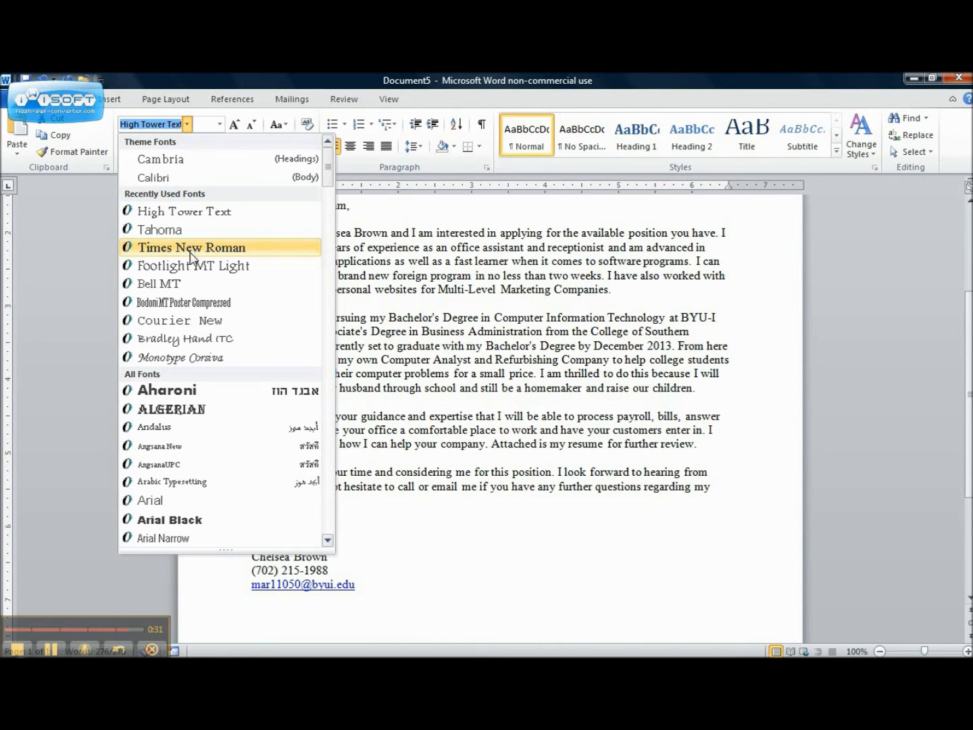
click(212, 339)
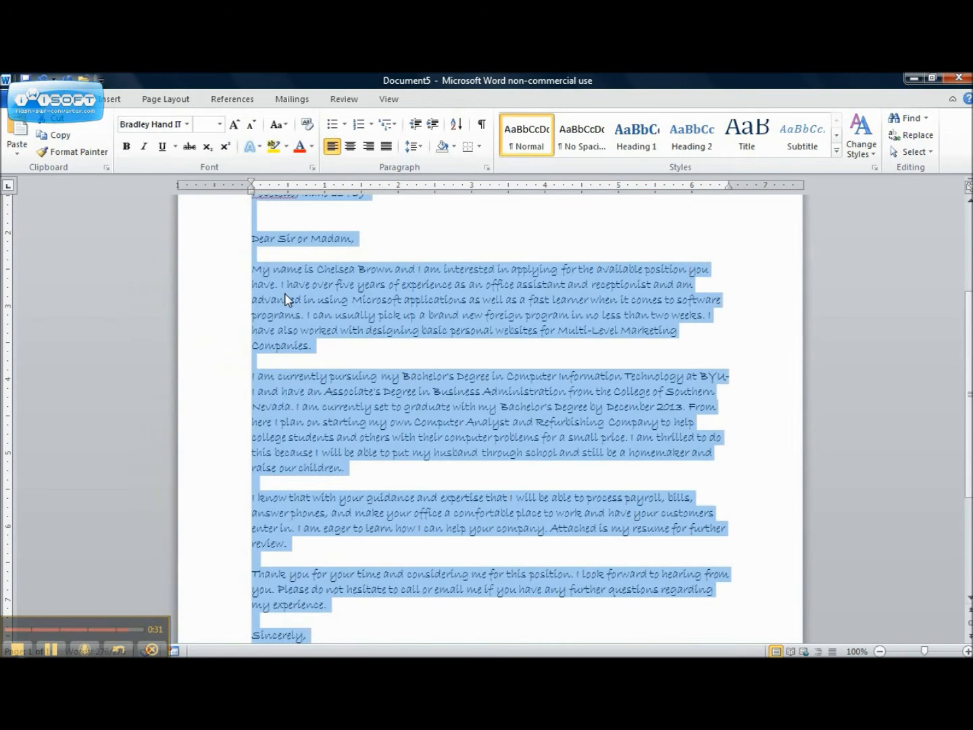
click(766, 336)
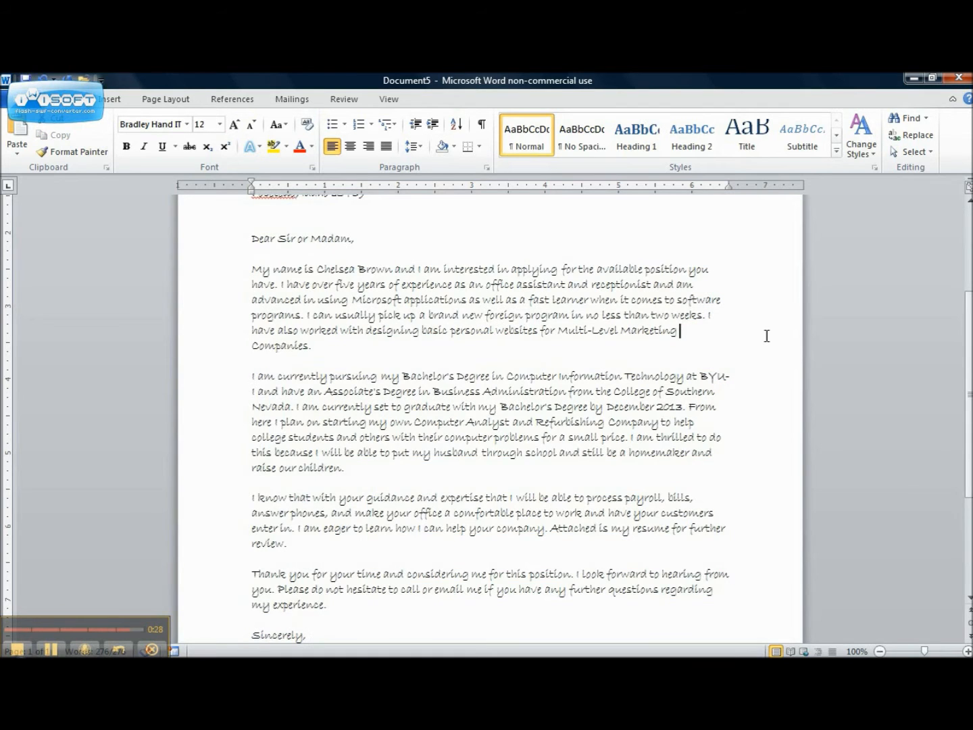
scroll(949, 301, up, 5)
scroll(951, 376, down, 5)
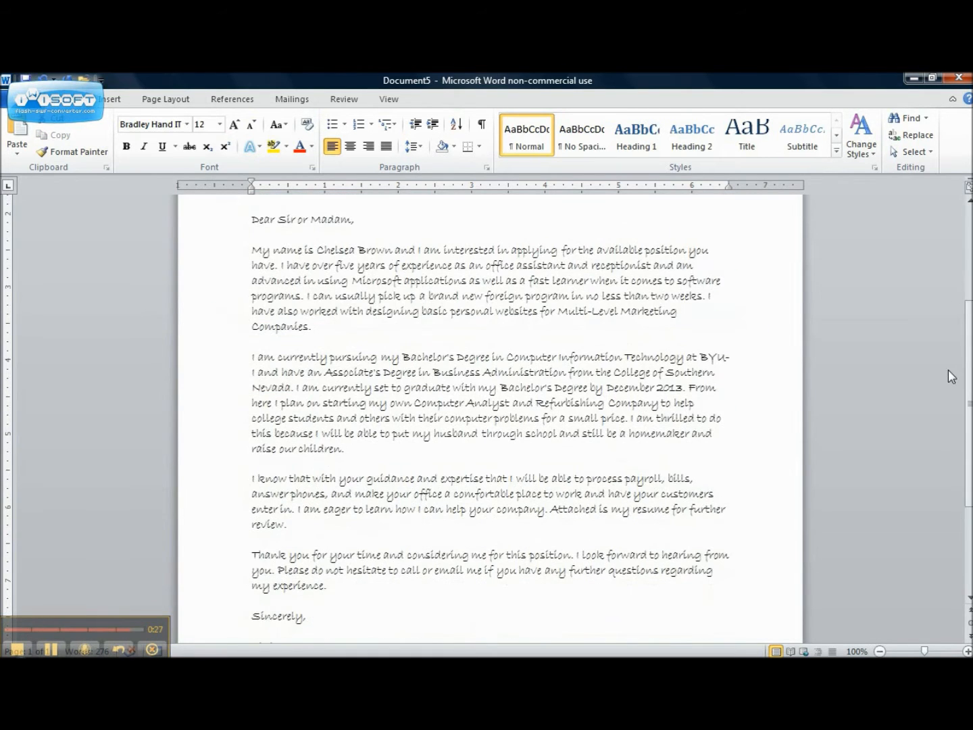
scroll(952, 382, down, 1)
Undo the last two font changes on the letter text
key(ctrl+z)
key(ctrl+z)
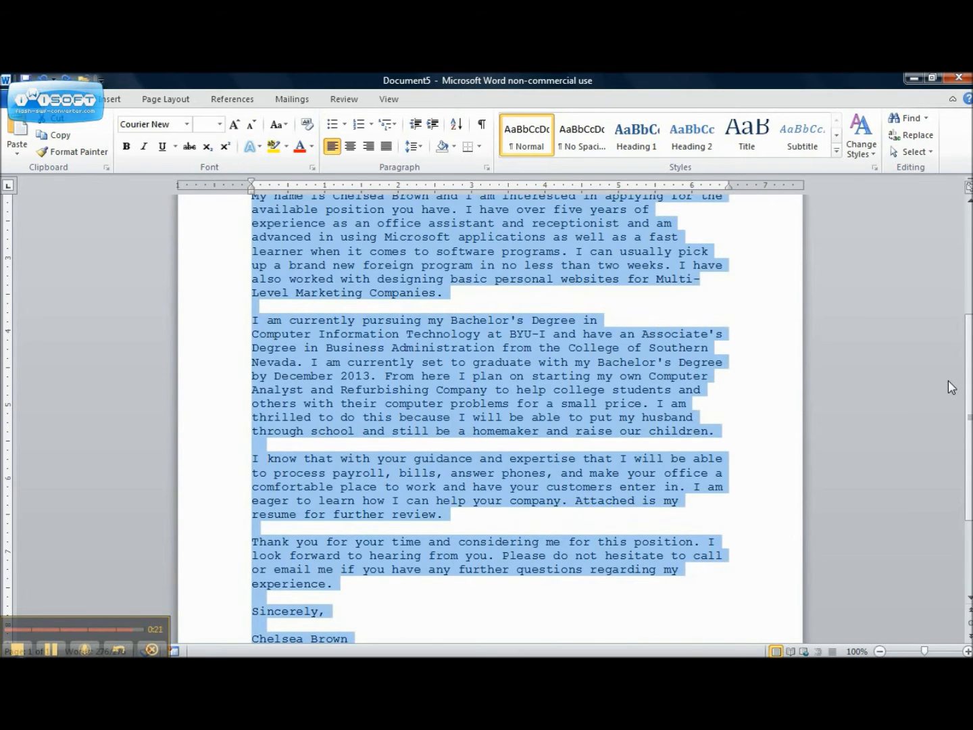
click(876, 343)
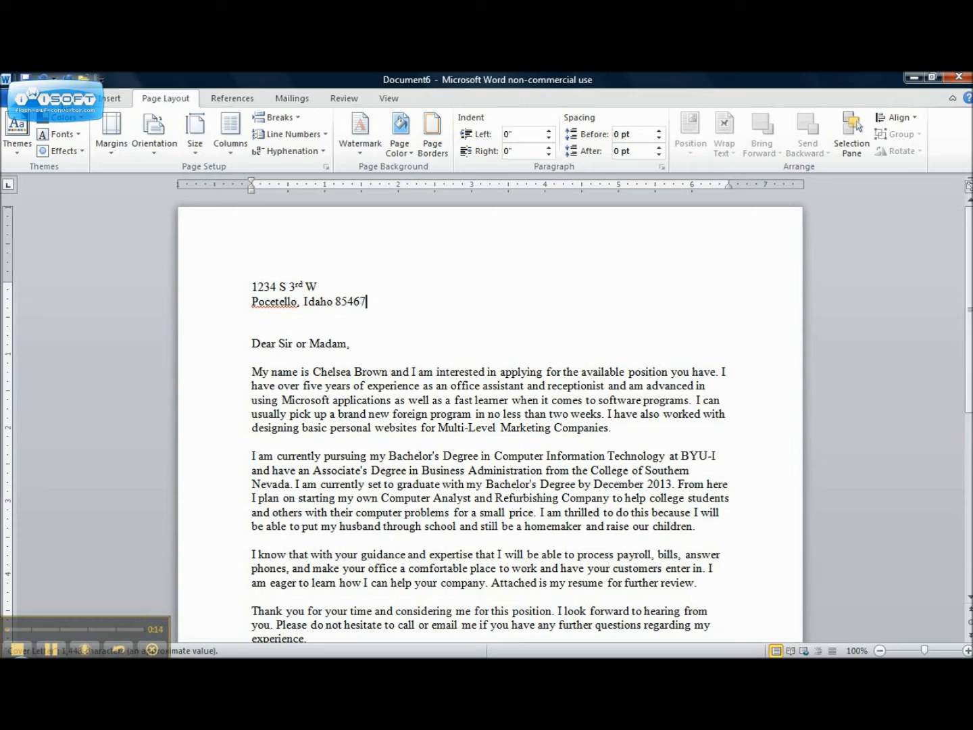
click(64, 101)
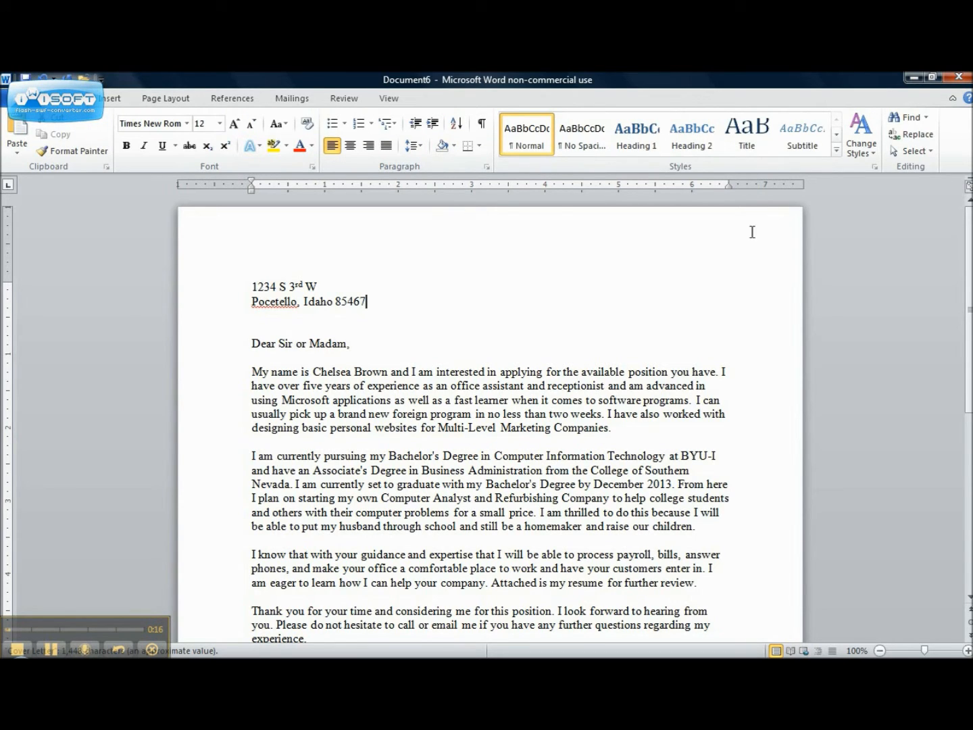
click(112, 101)
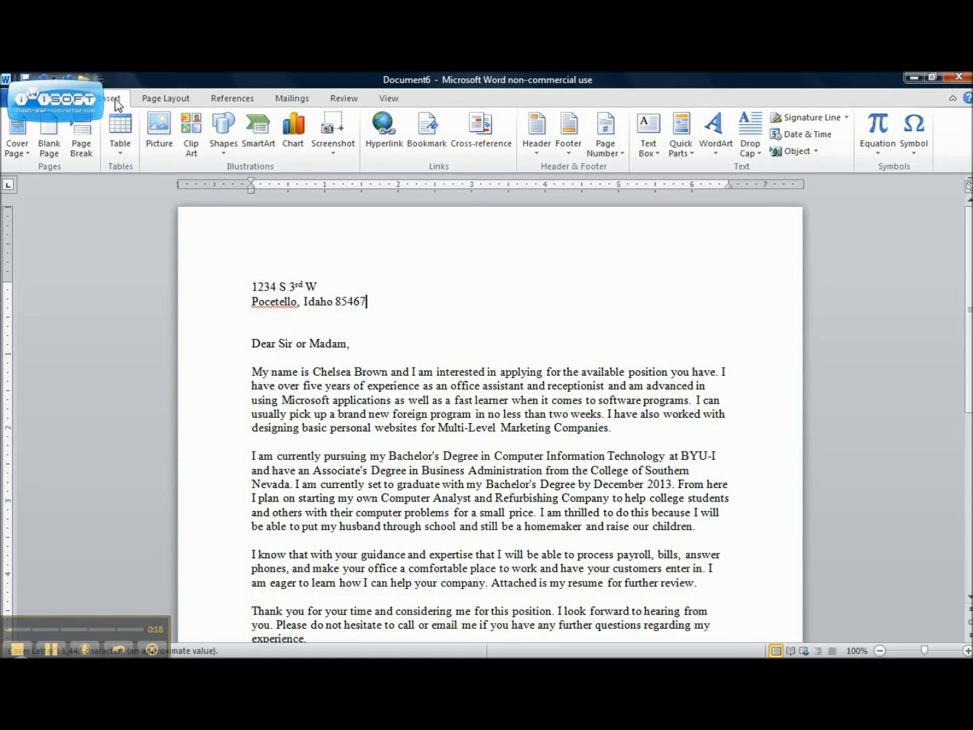
Draw a rounded rectangle about 0.48" wide down the page's left margin and stretch it to about 10.85" high
click(231, 146)
click(217, 197)
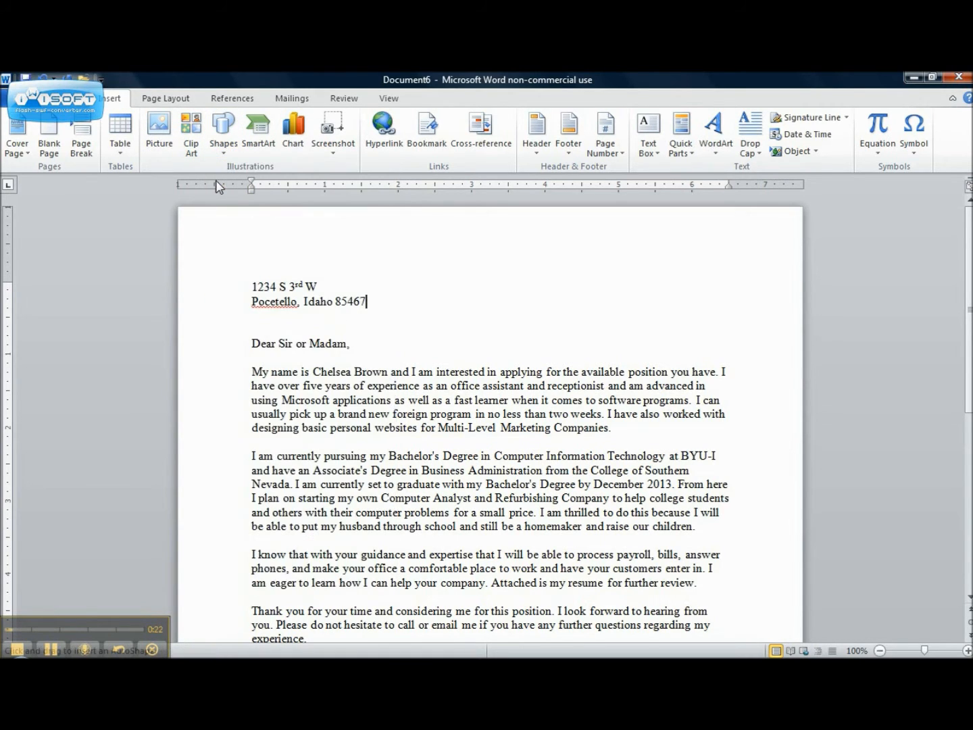
mouse_move(185, 209)
mouse_down()
mouse_move(229, 504)
mouse_move(225, 618)
mouse_move(214, 642)
mouse_move(224, 642)
mouse_move(210, 641)
mouse_move(222, 641)
mouse_up()
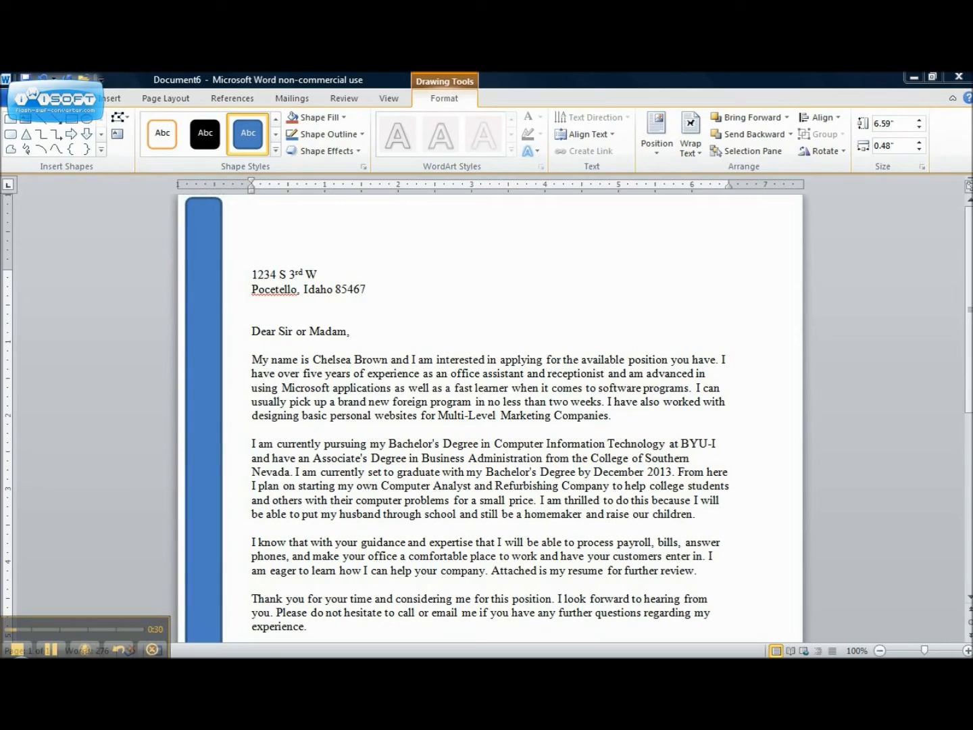
scroll(971, 528, down, 9)
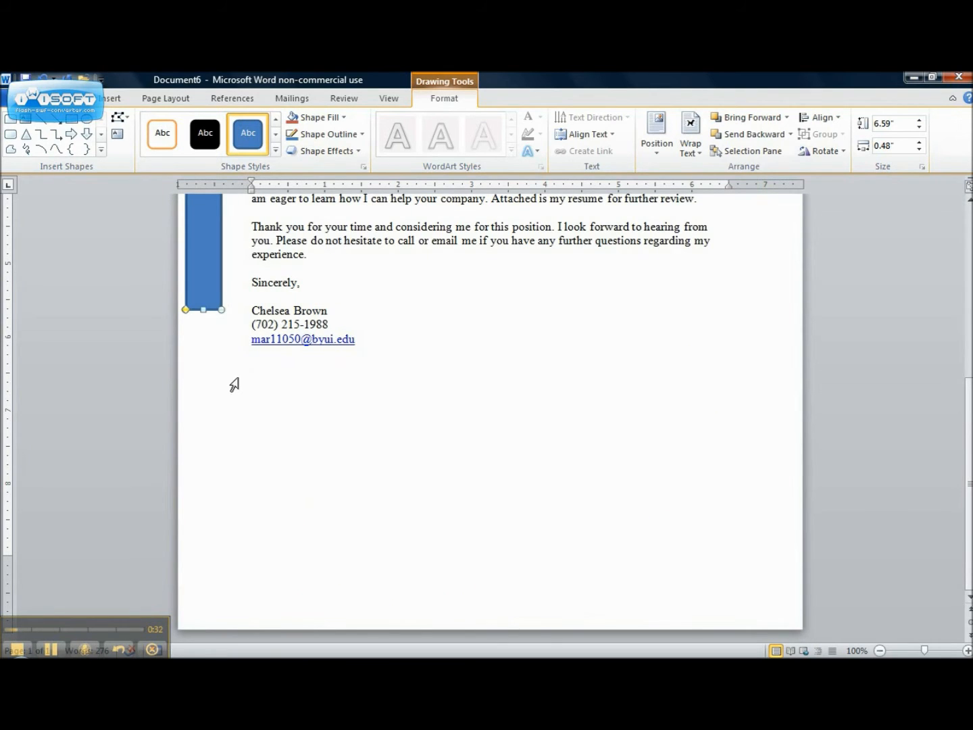
drag(203, 309, 205, 622)
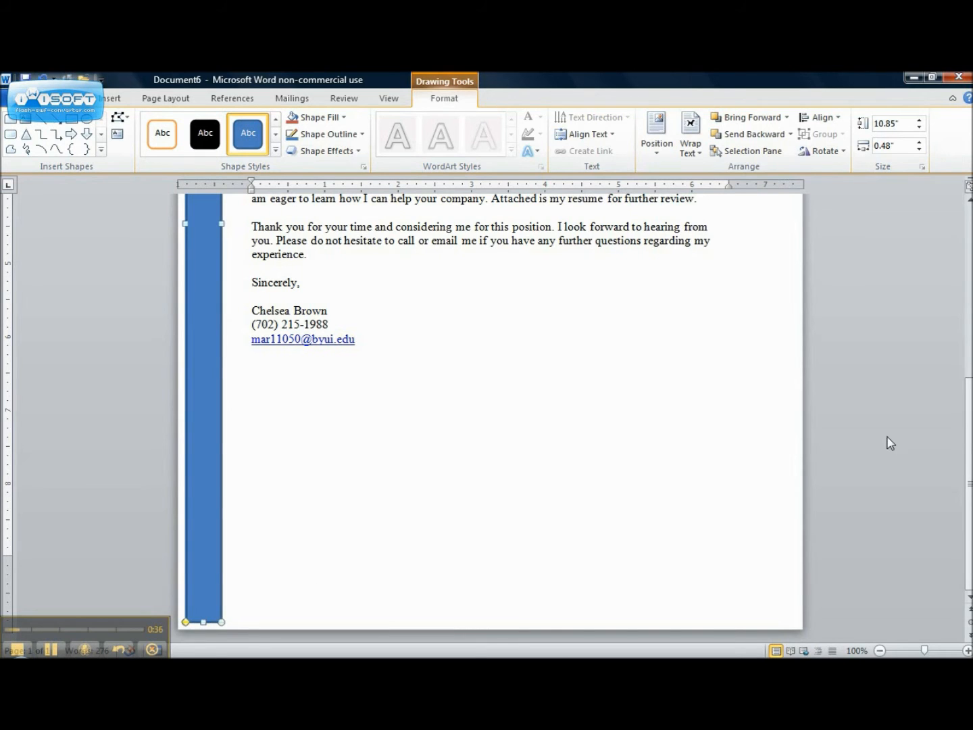
scroll(541, 338, up, 9)
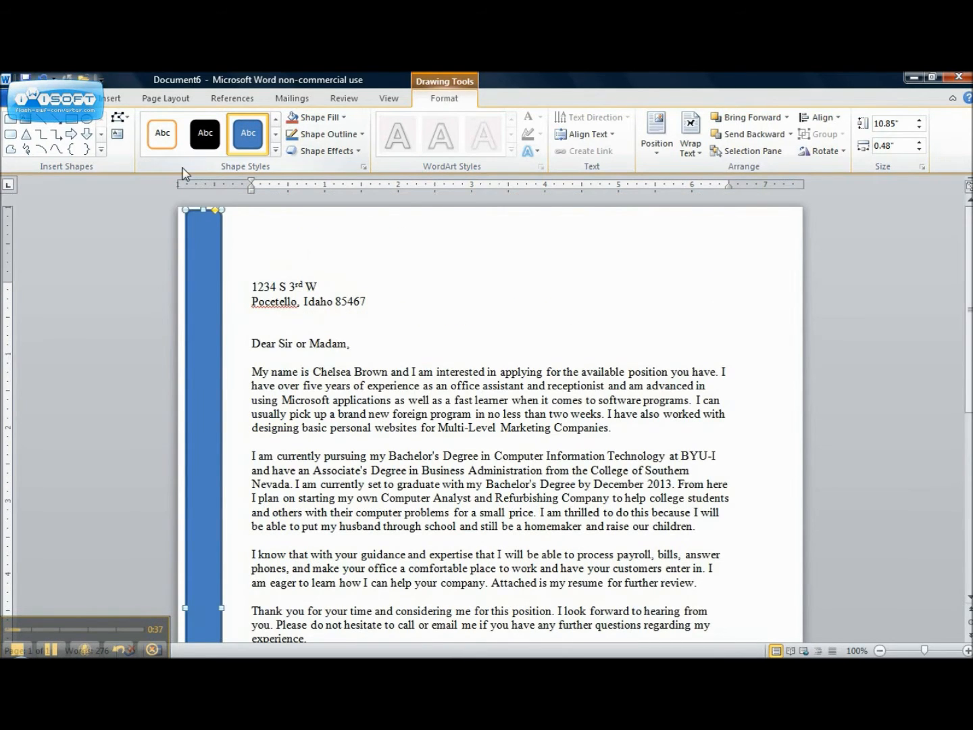
Try the Narrow page margins on the letter and return to 1" margins
click(165, 98)
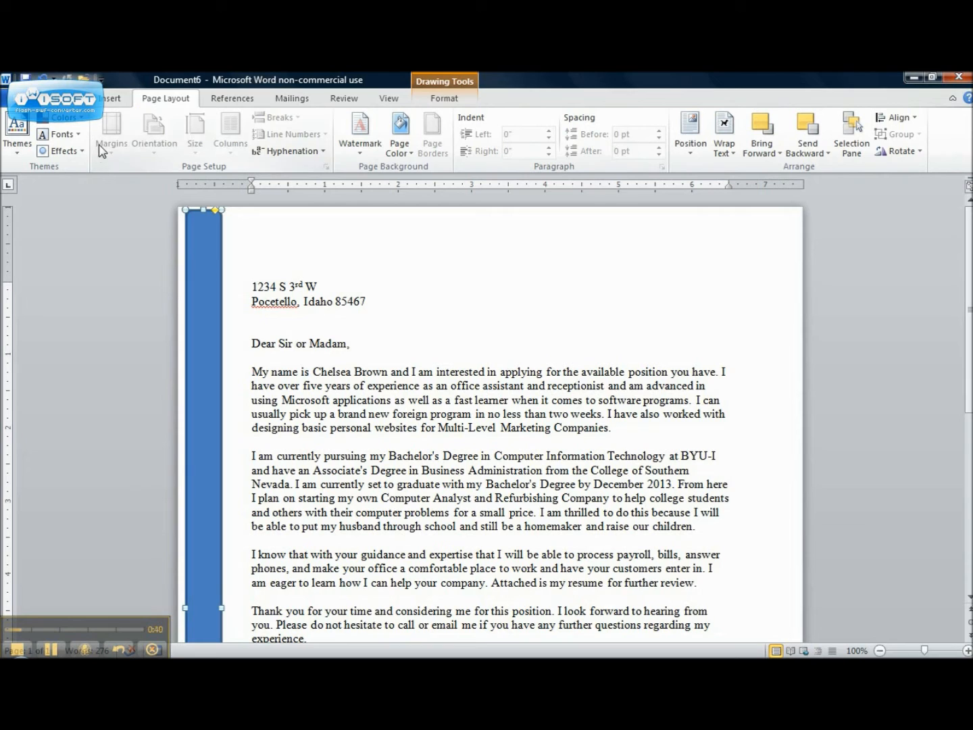
click(300, 252)
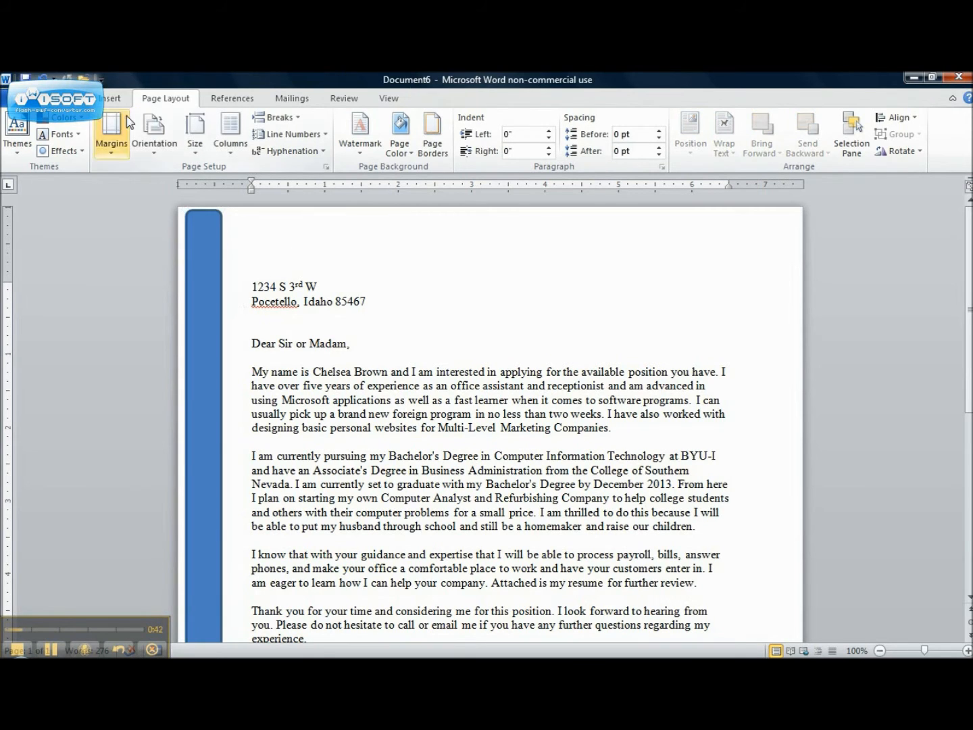
click(110, 124)
click(131, 294)
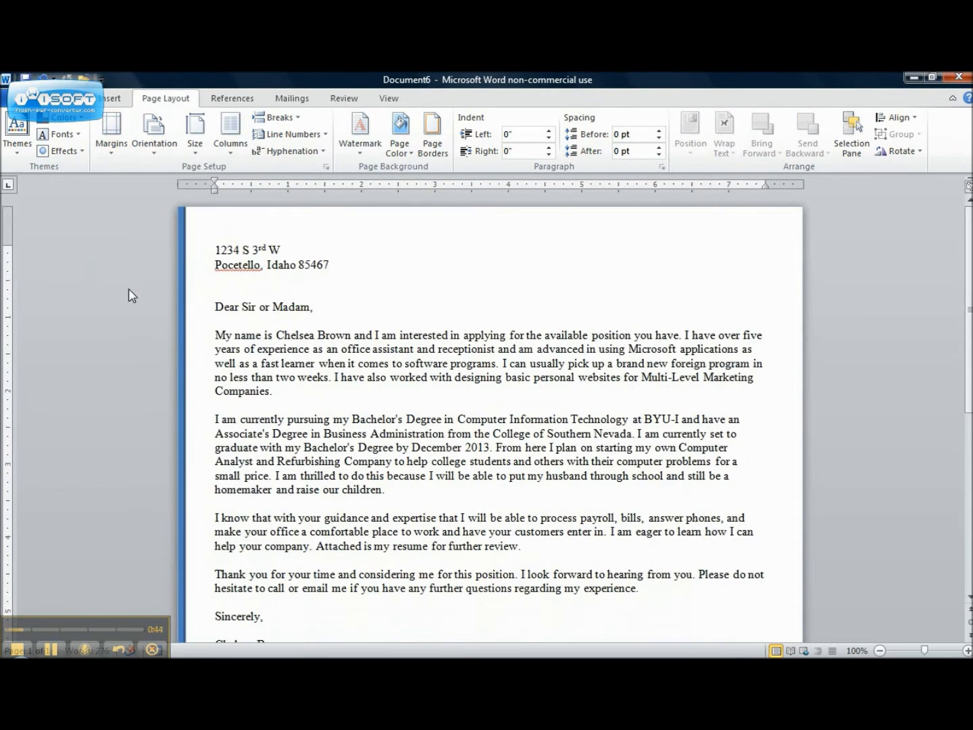
click(112, 142)
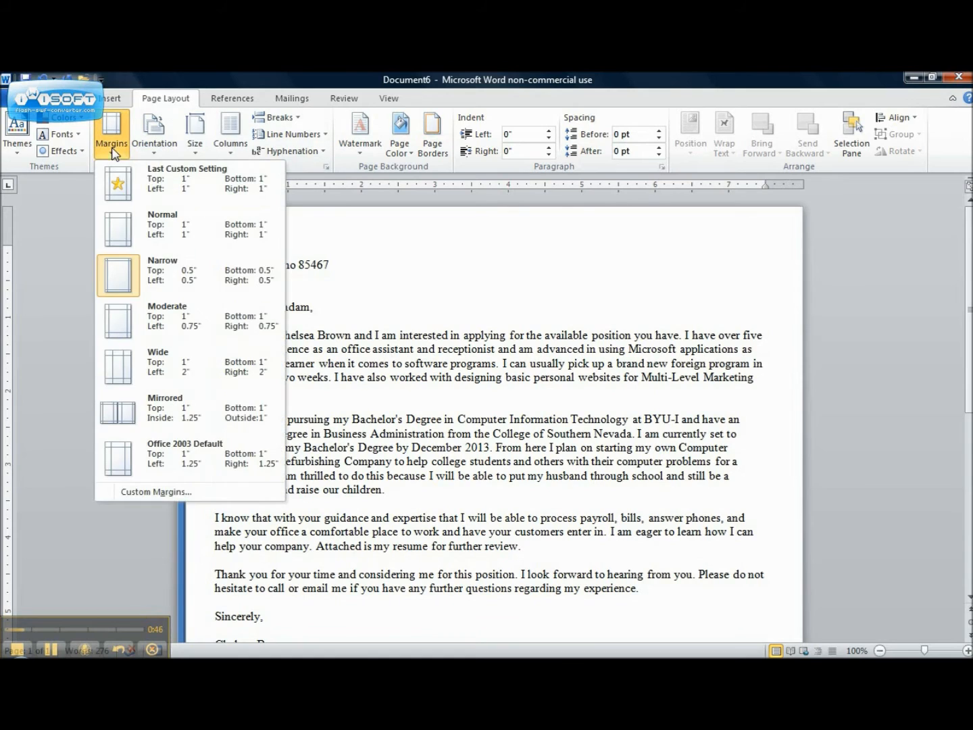
click(140, 233)
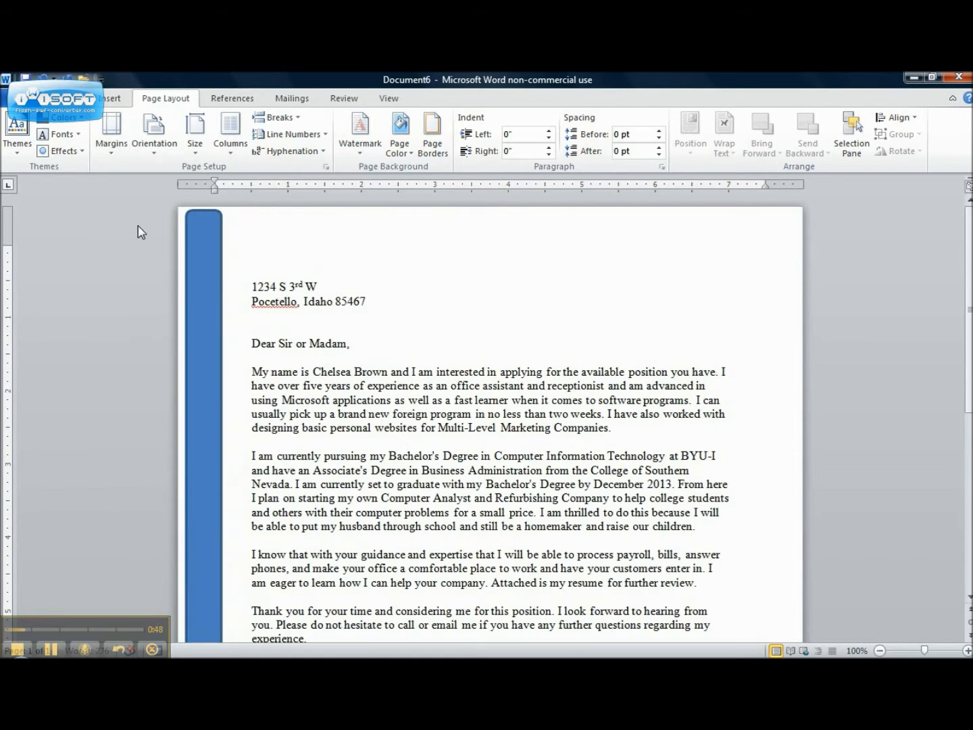
click(109, 139)
click(122, 183)
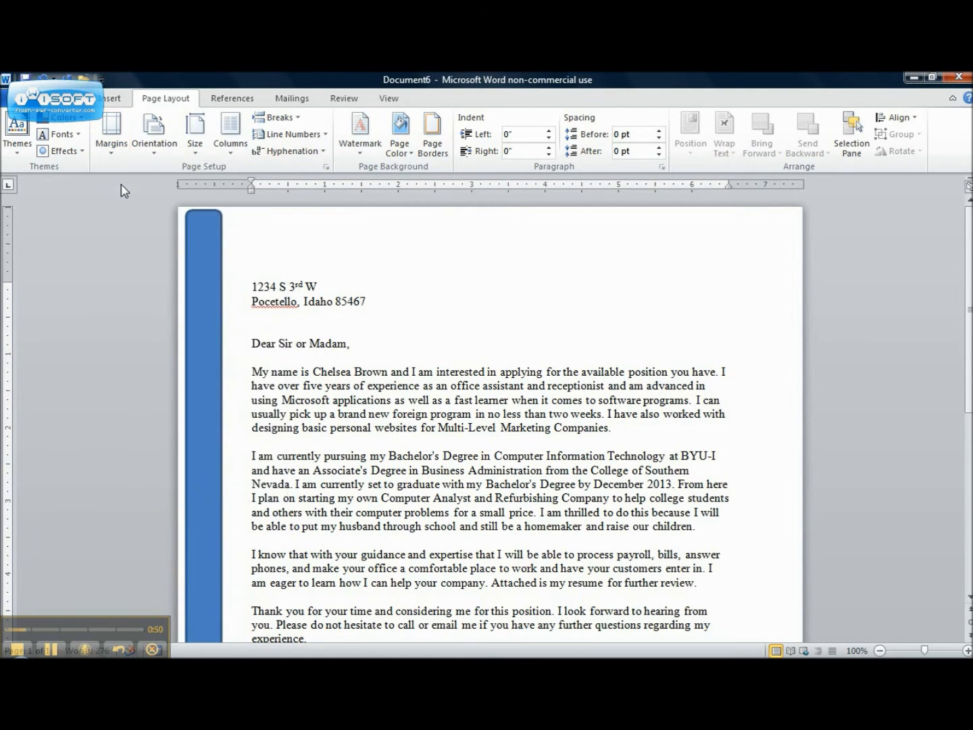
Try the Narrow and Moderate page margins in turn, and set the margins back to 1" on all sides
click(111, 139)
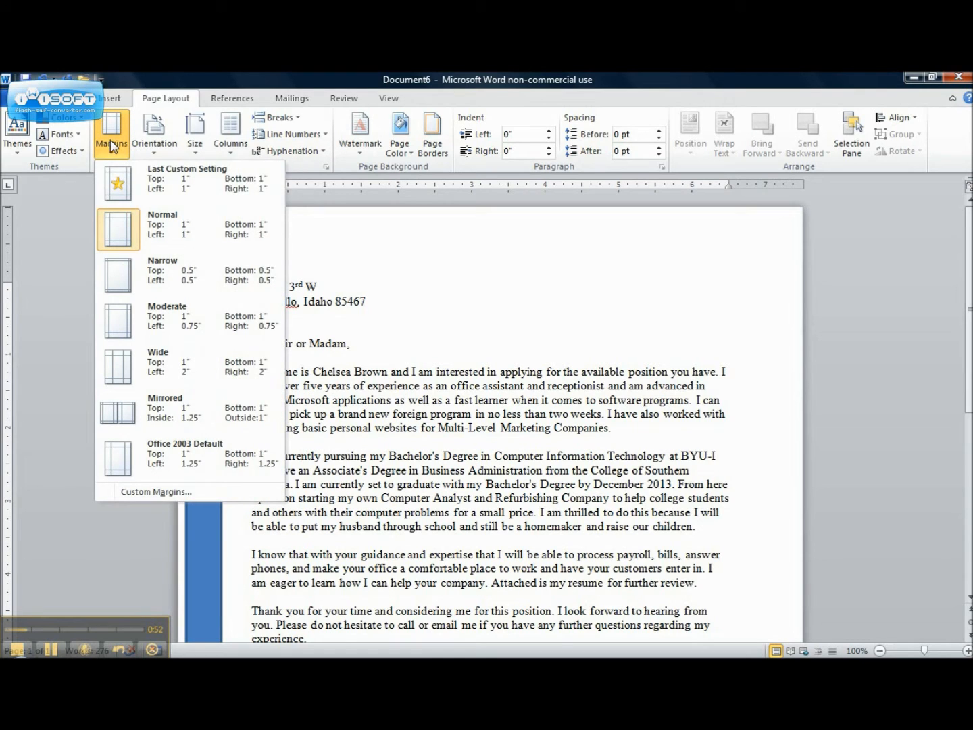
click(140, 283)
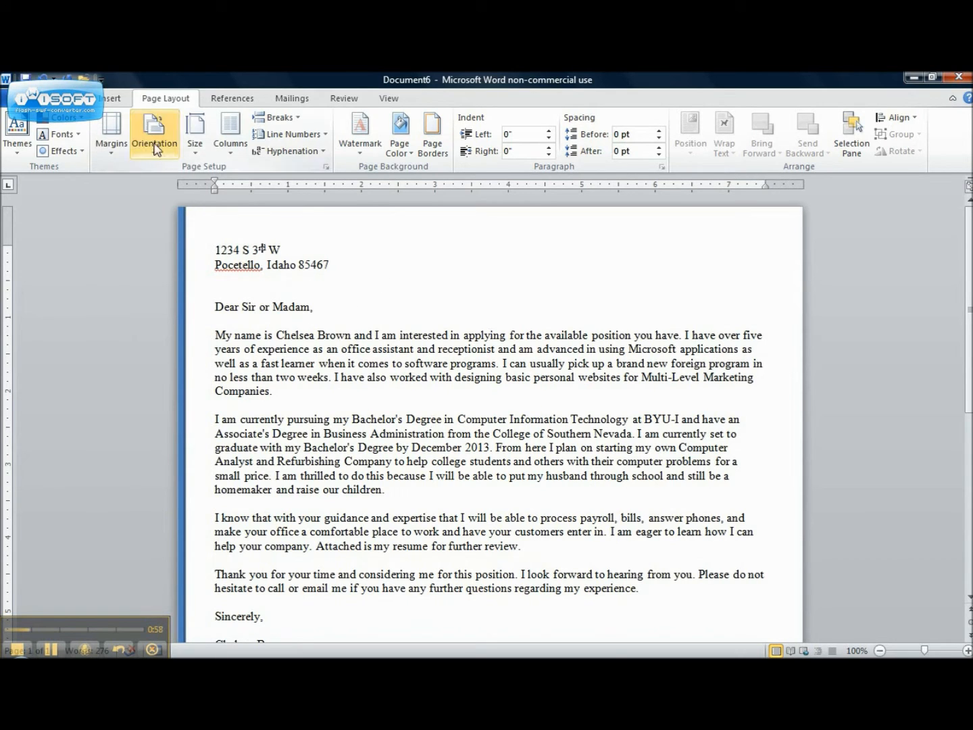
click(111, 135)
click(139, 339)
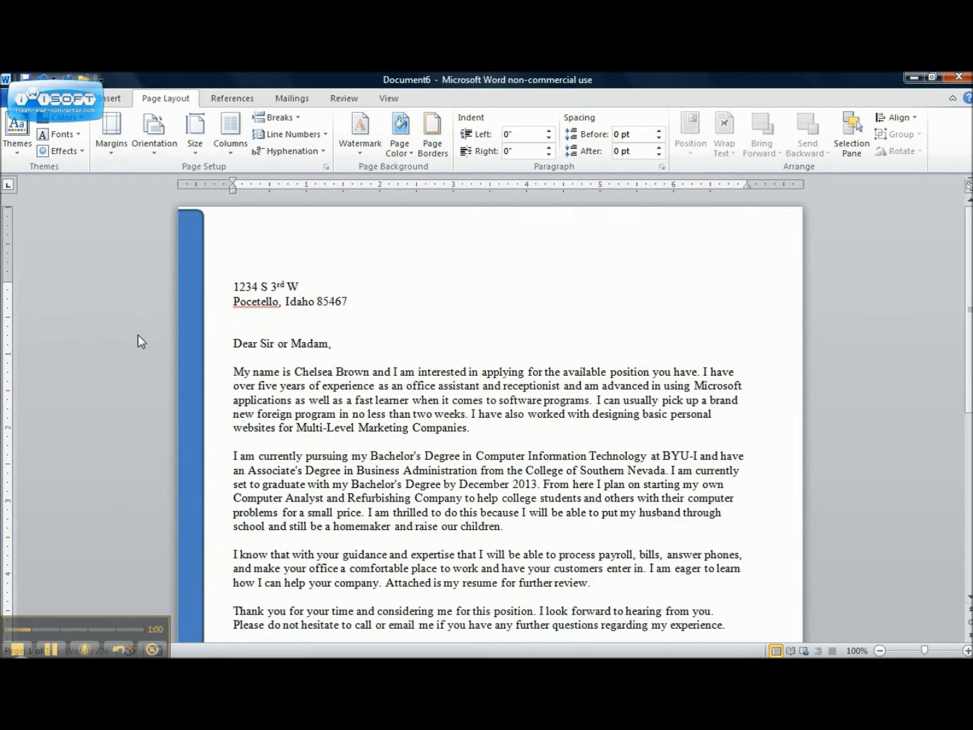
click(111, 135)
click(136, 203)
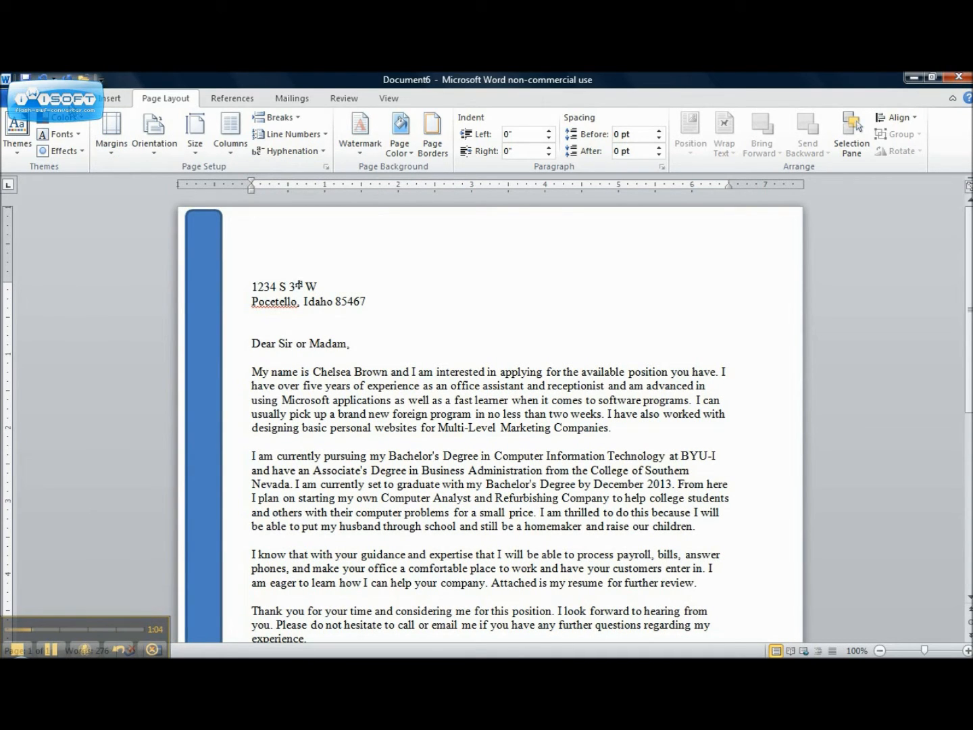
Try the Newsprint style set on the letter
click(69, 104)
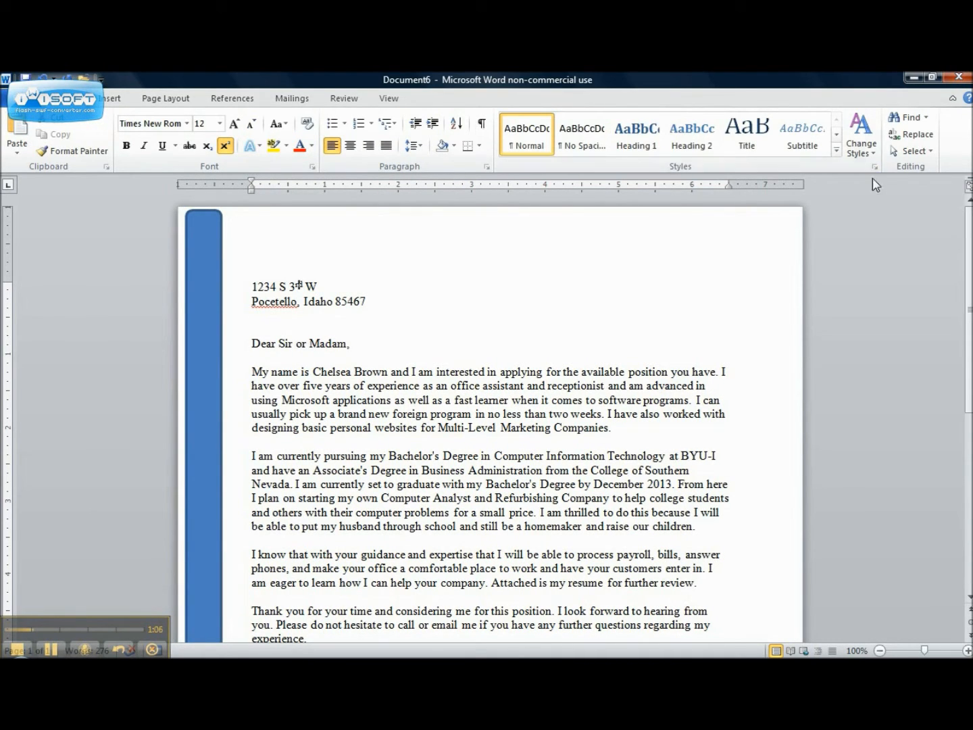
click(870, 153)
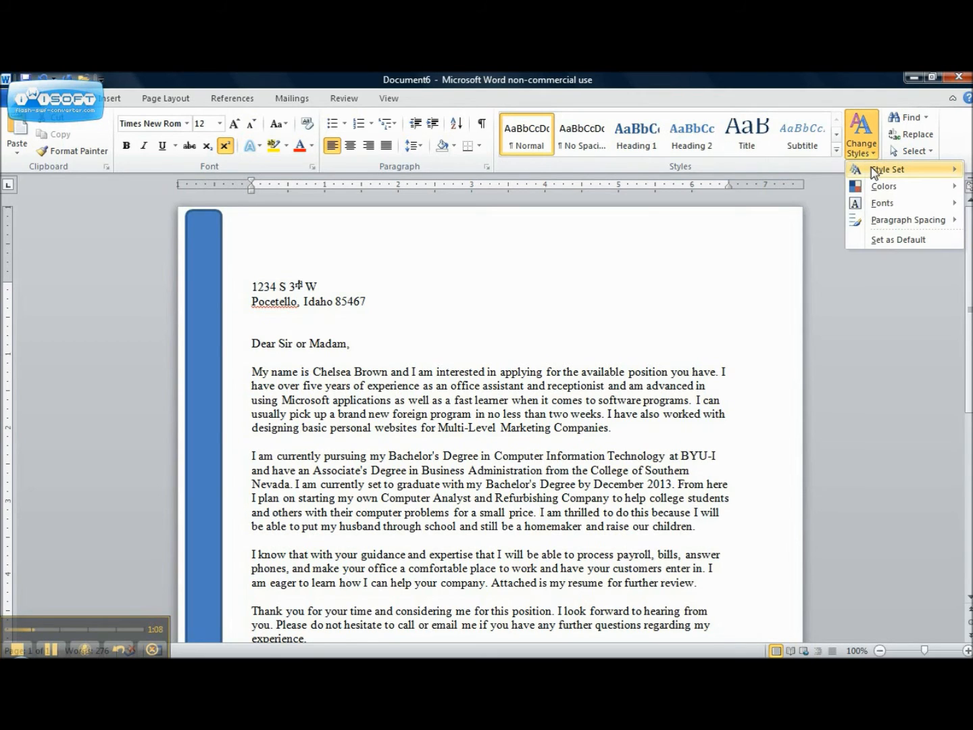
mouse_move(871, 167)
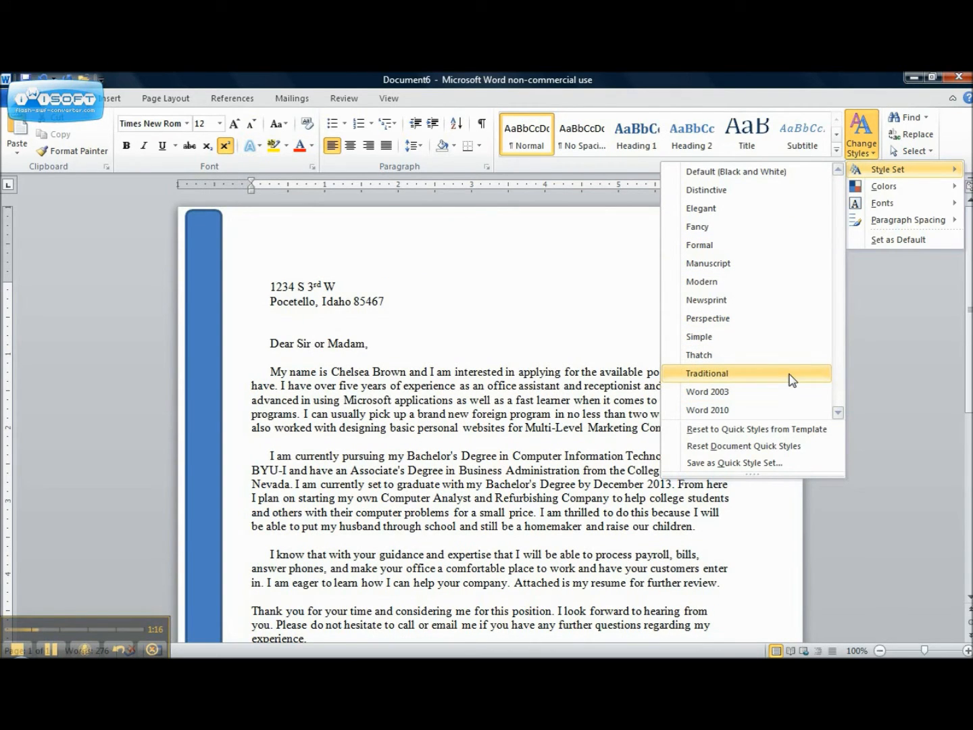
click(779, 303)
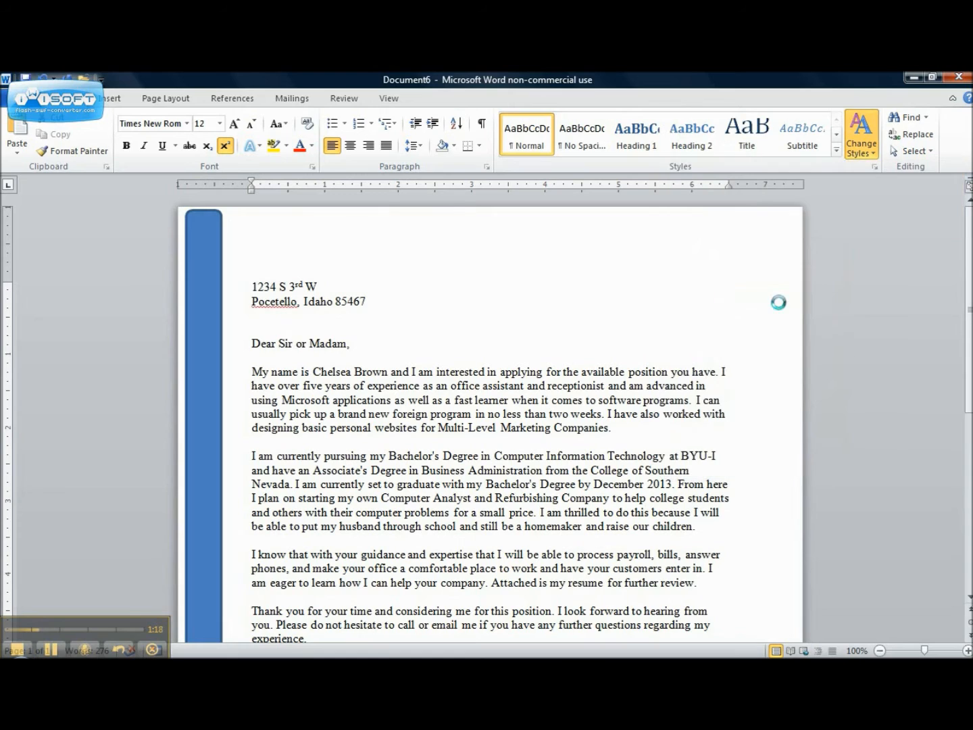
Apply the Fancy style set to the letter
click(872, 155)
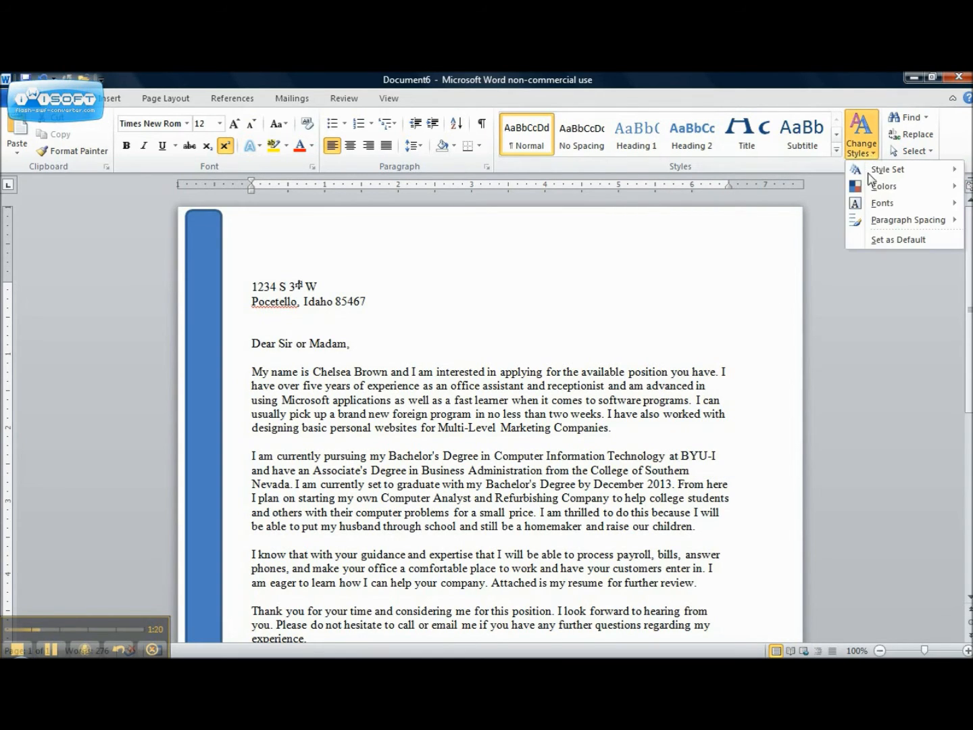
mouse_move(870, 178)
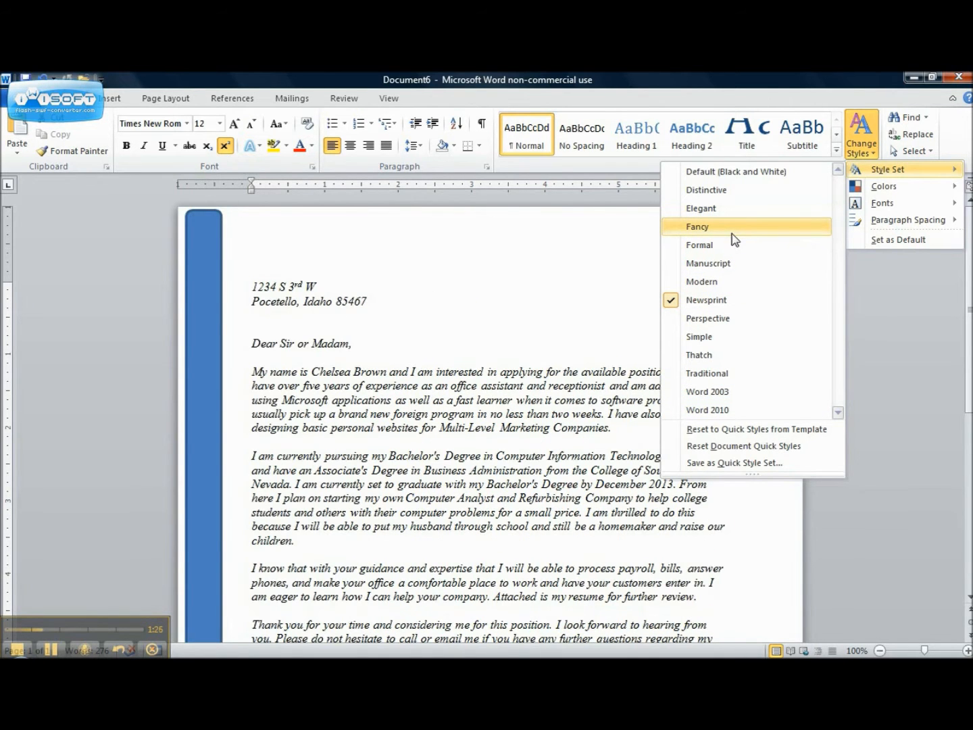
click(732, 233)
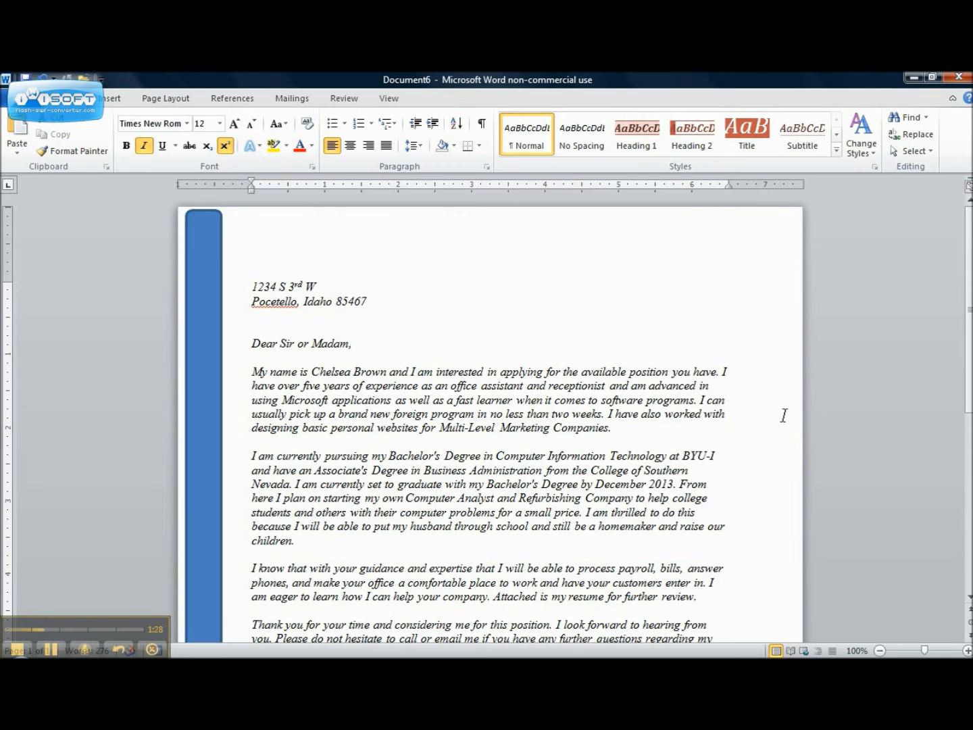
Browse the quick styles and apply Heading 1 to the street address line at the start of the letter
drag(965, 308, 968, 127)
click(837, 136)
click(836, 135)
click(837, 119)
click(836, 120)
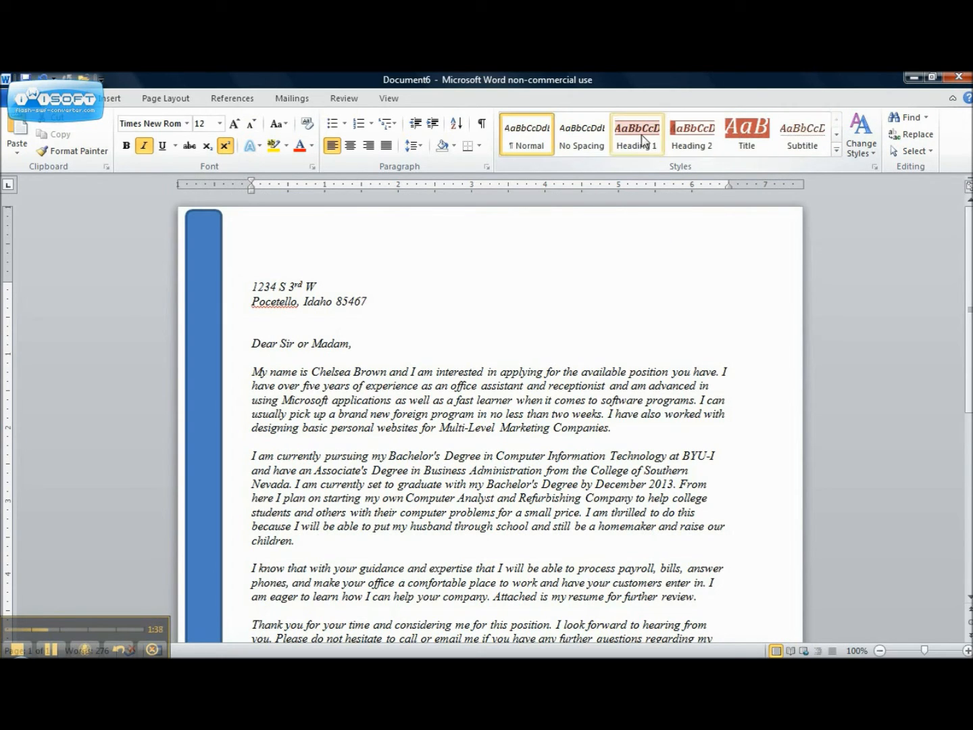
click(648, 139)
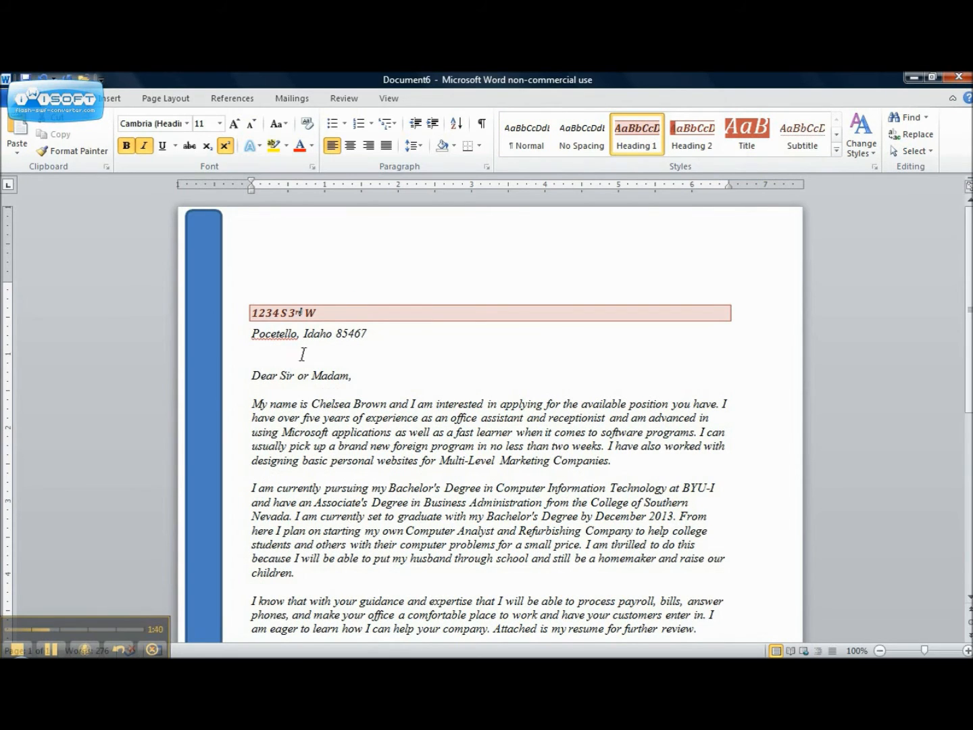
Change the document's theme colours to the built-in Executive scheme
click(385, 313)
click(312, 146)
click(311, 146)
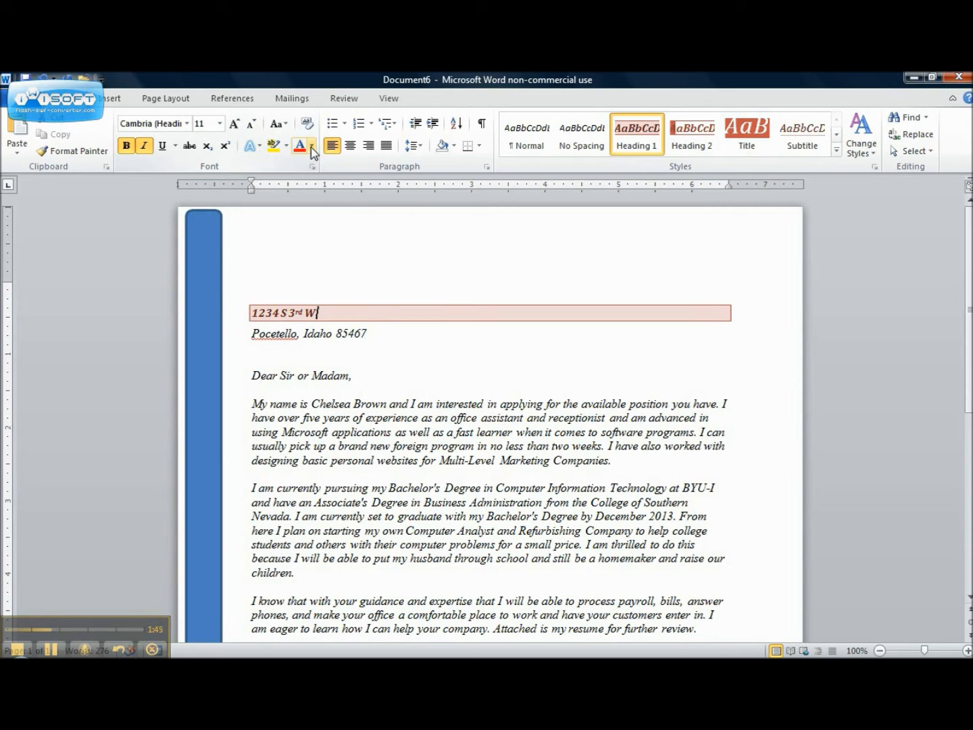
click(859, 142)
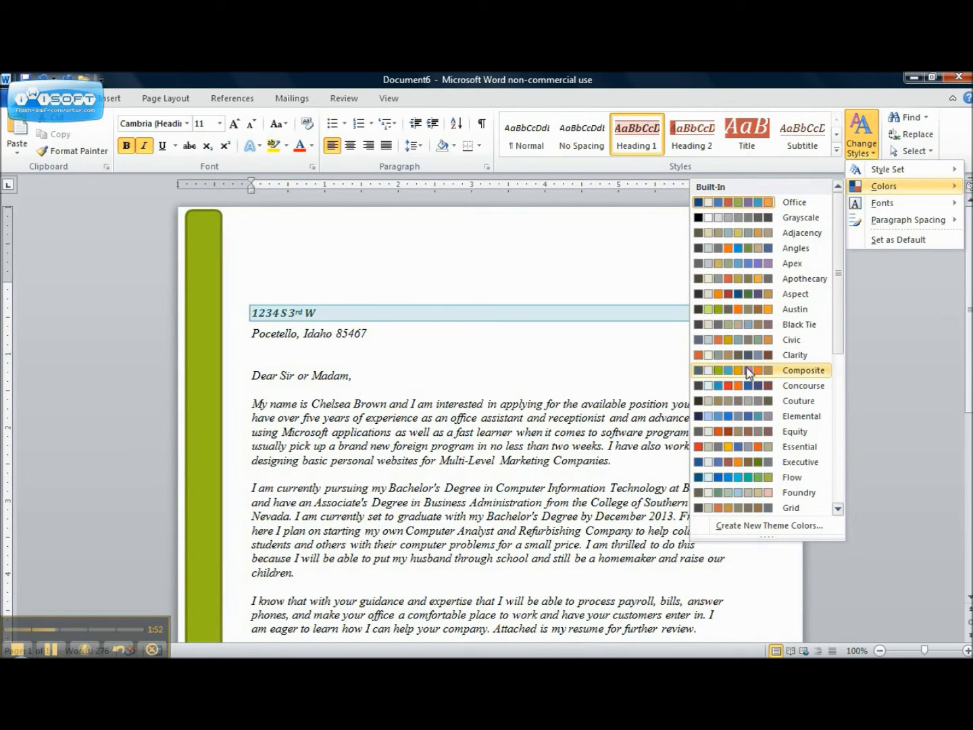
click(747, 464)
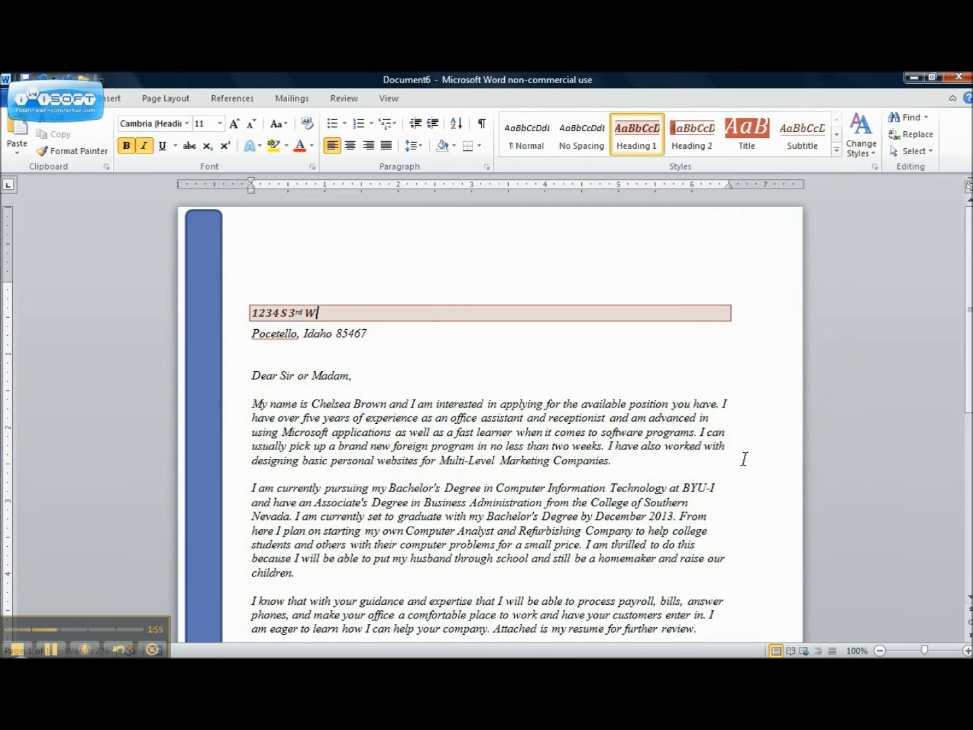
Change the document's theme fonts to Office Classic 2, with Arial for both headings and body
click(695, 340)
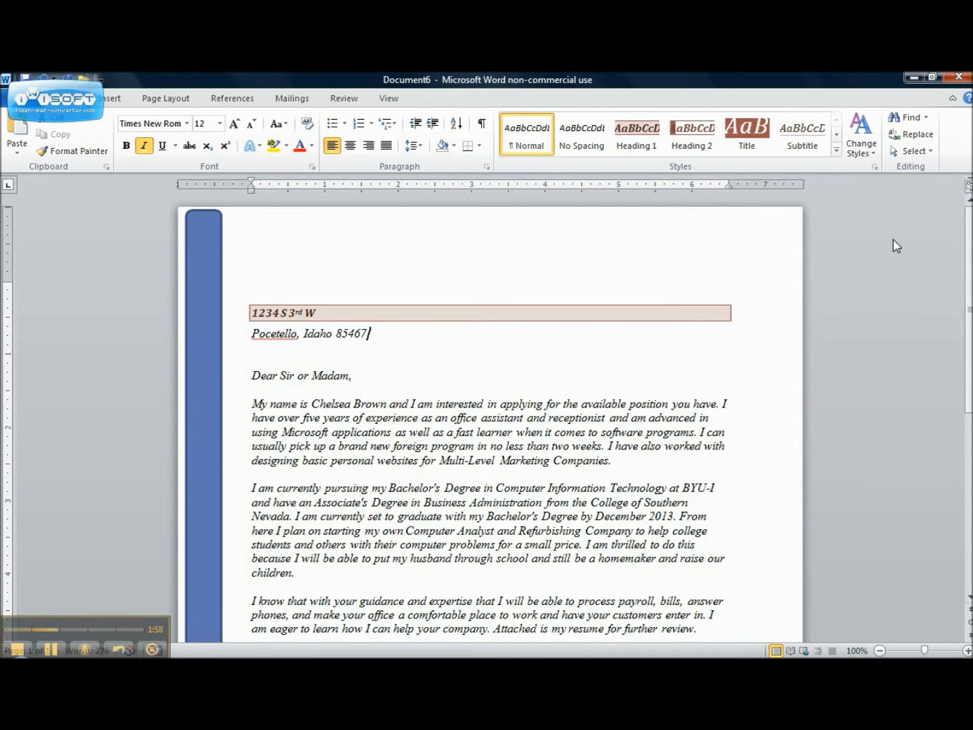
scroll(970, 308, down, 2)
mouse_move(966, 323)
mouse_down()
mouse_move(956, 221)
mouse_move(948, 274)
mouse_move(964, 417)
mouse_move(944, 185)
mouse_move(928, 131)
mouse_up()
click(867, 153)
mouse_move(879, 203)
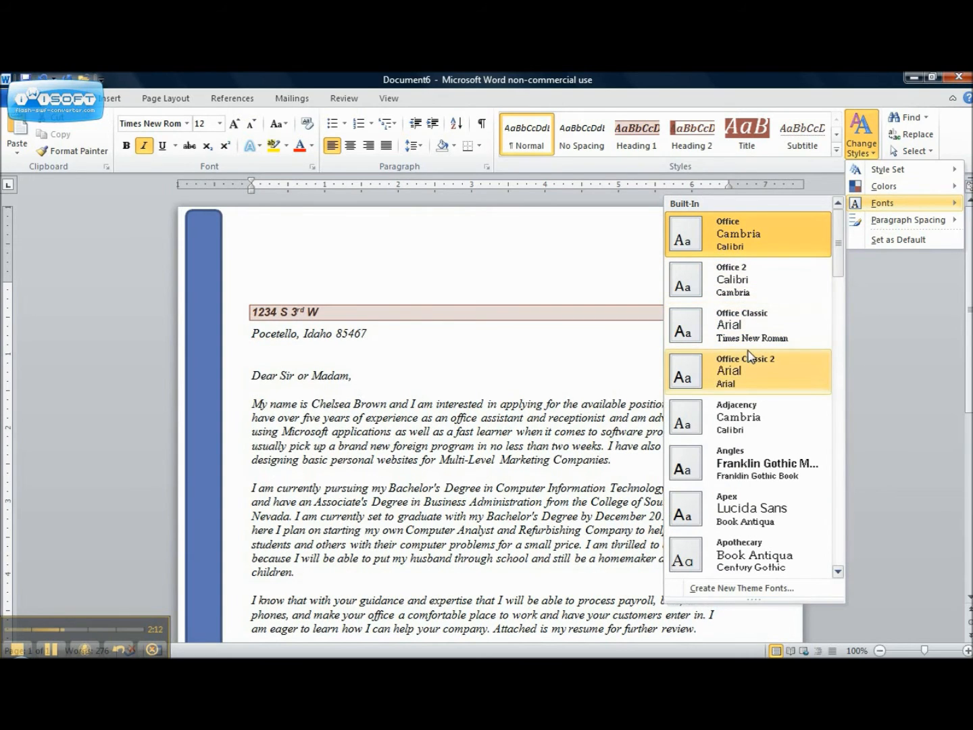
click(760, 365)
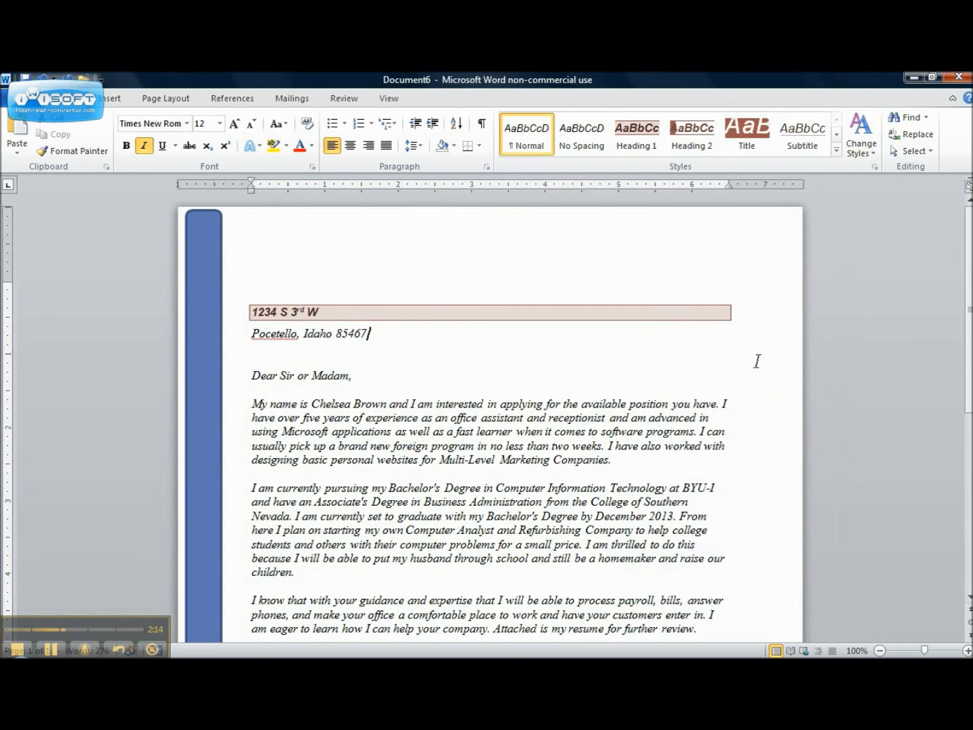
Set the document's paragraph spacing to the built-in Open option
click(866, 154)
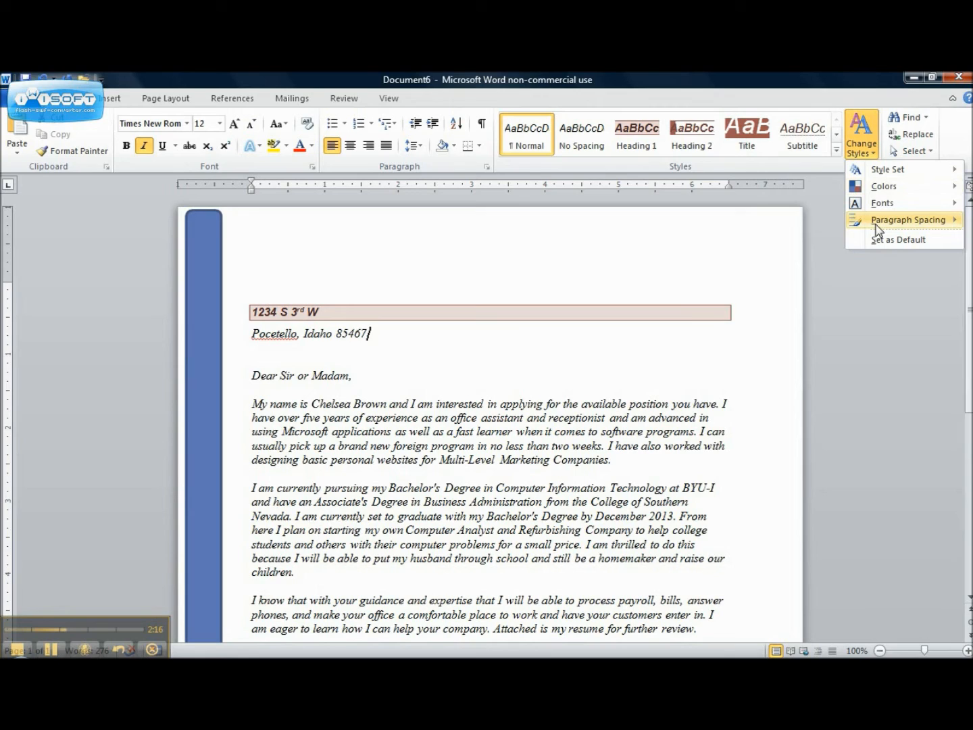
mouse_move(878, 226)
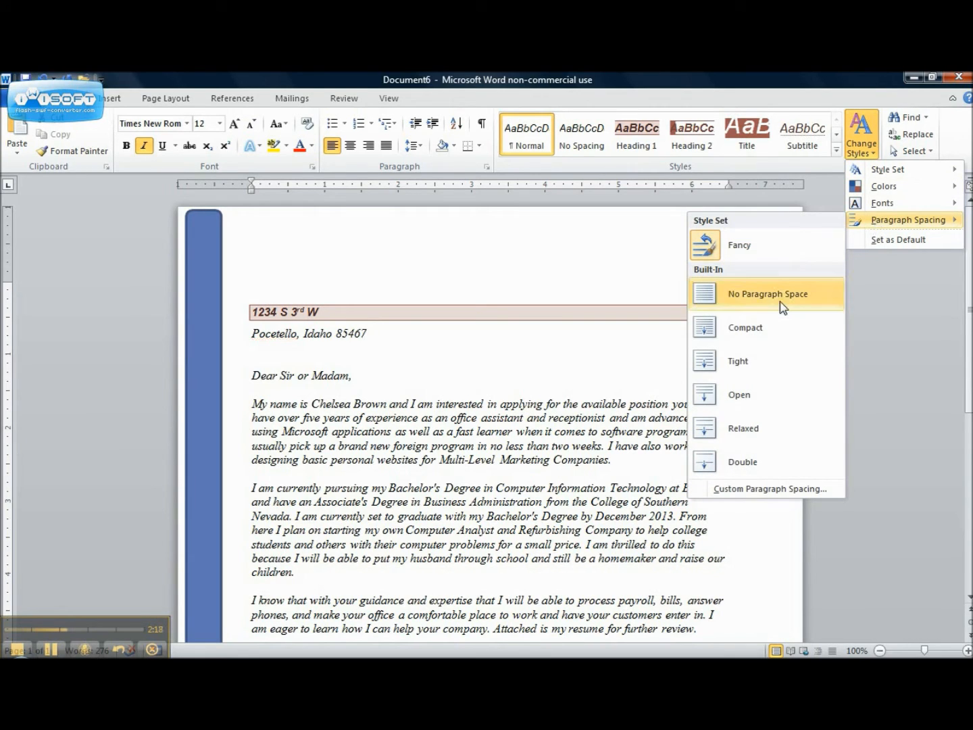
click(761, 388)
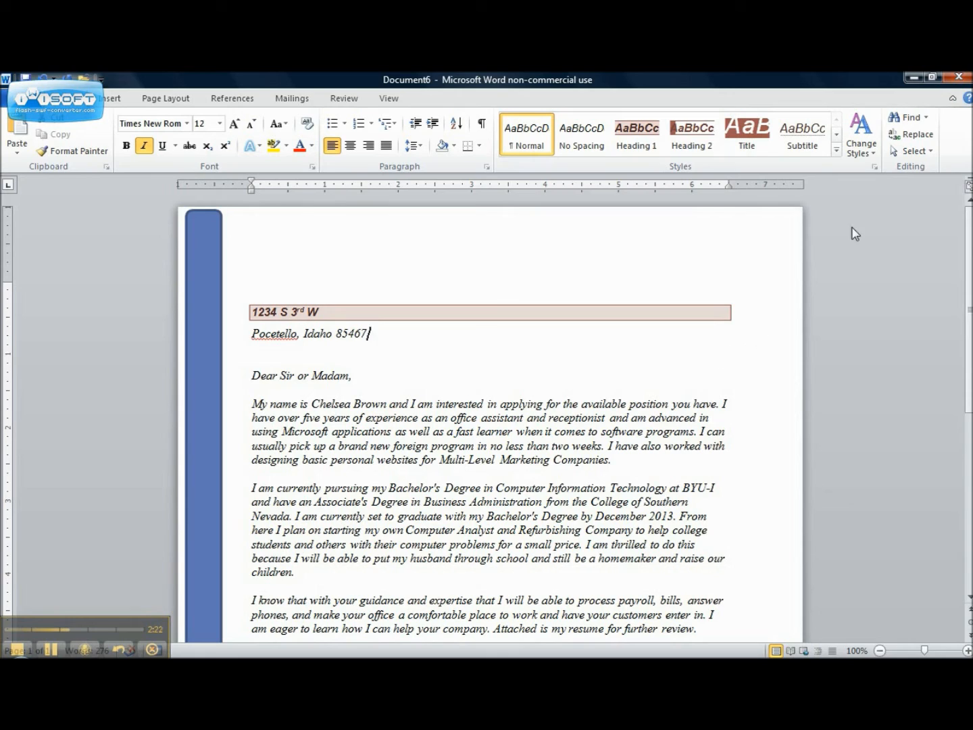
click(876, 154)
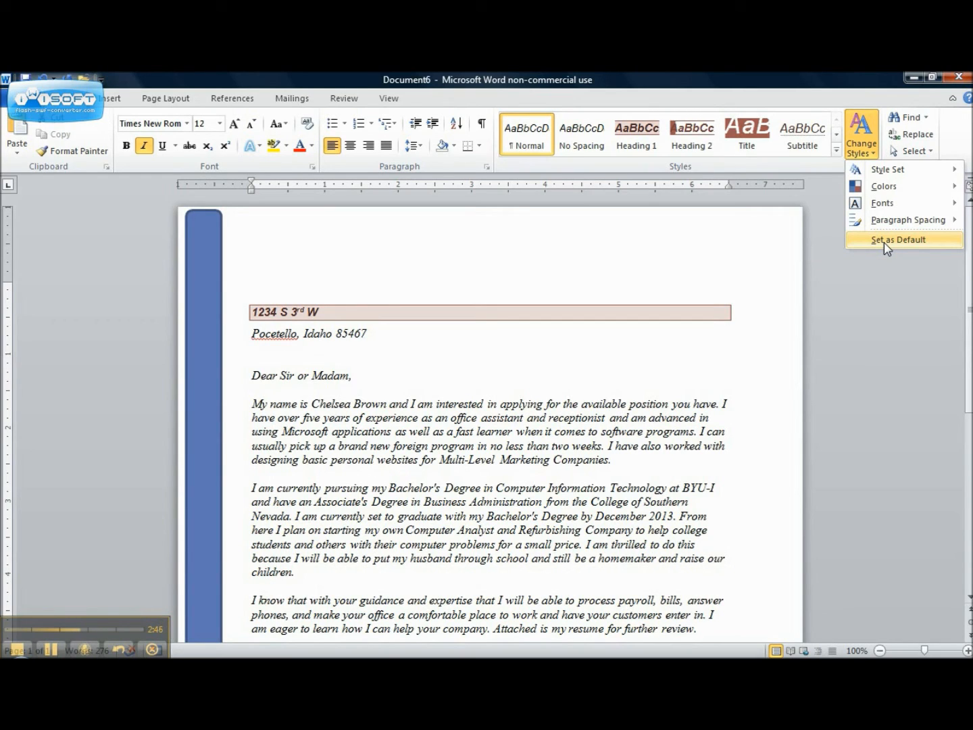
click(704, 244)
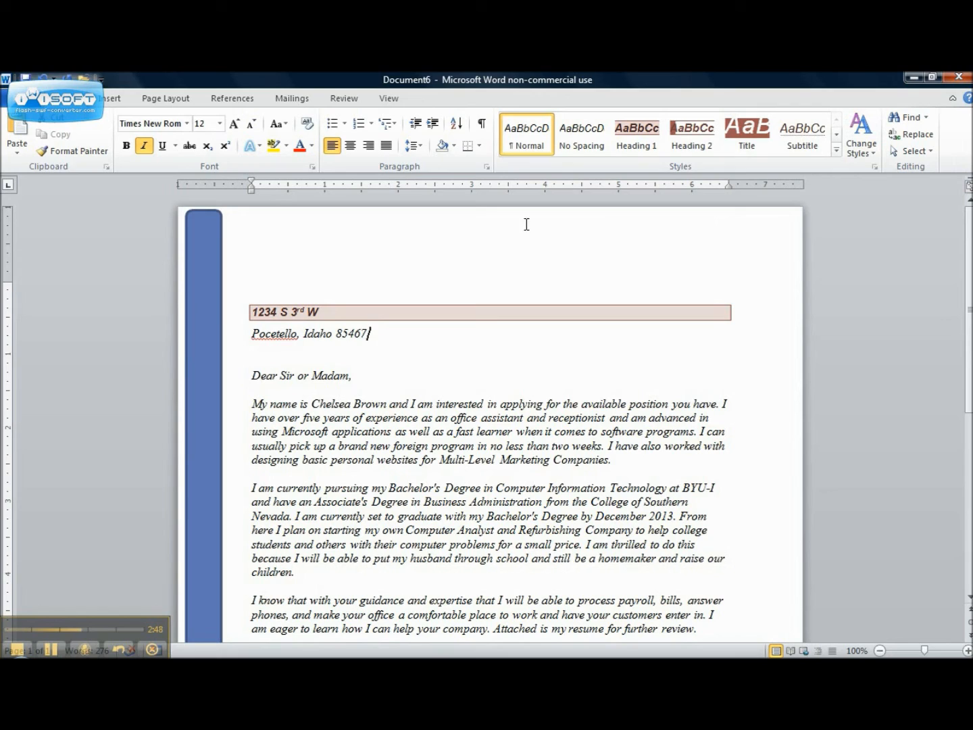
click(166, 99)
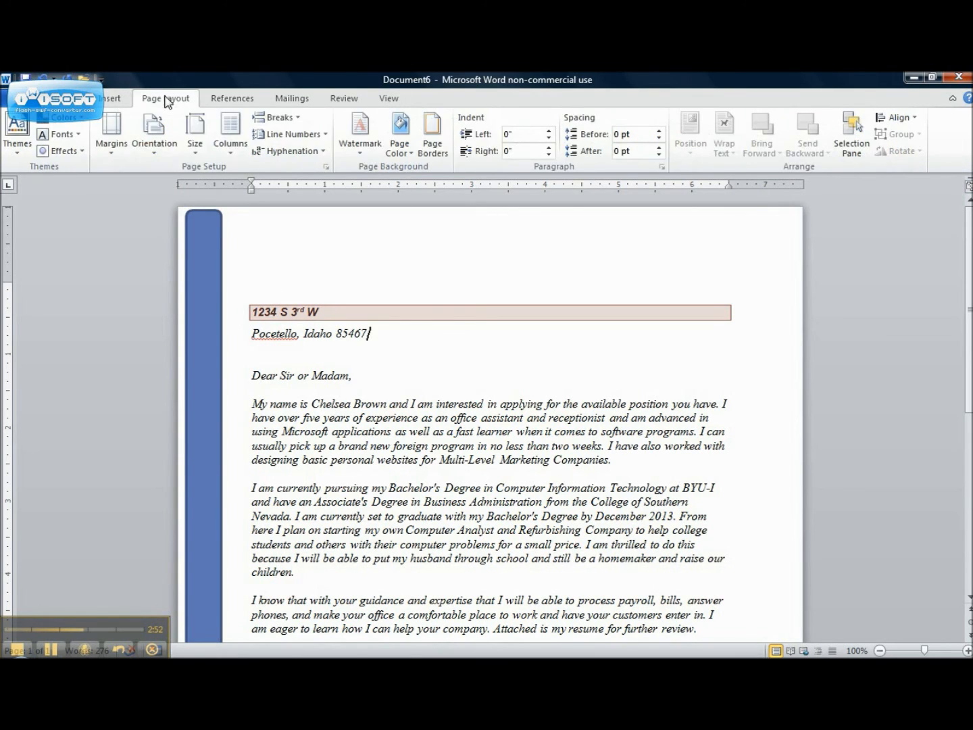
click(362, 153)
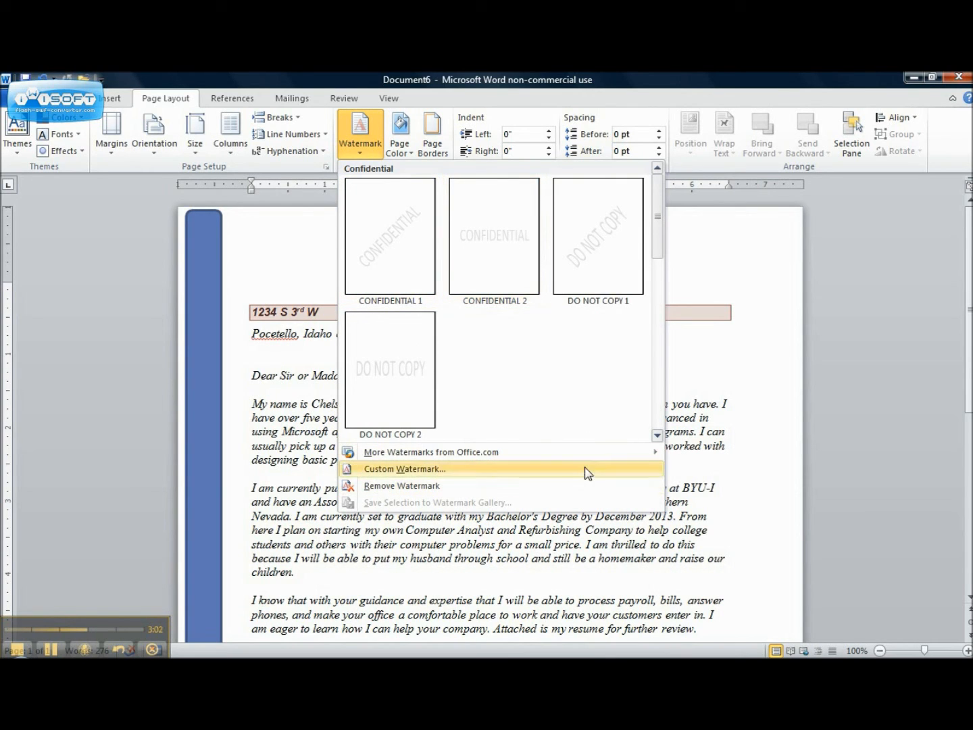
click(740, 392)
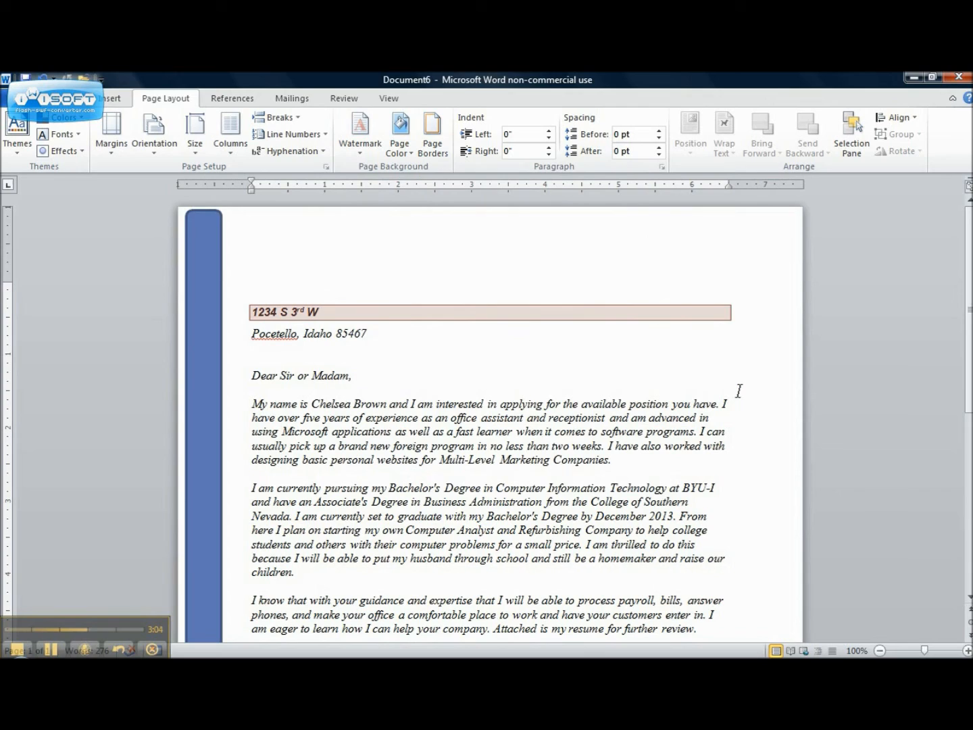